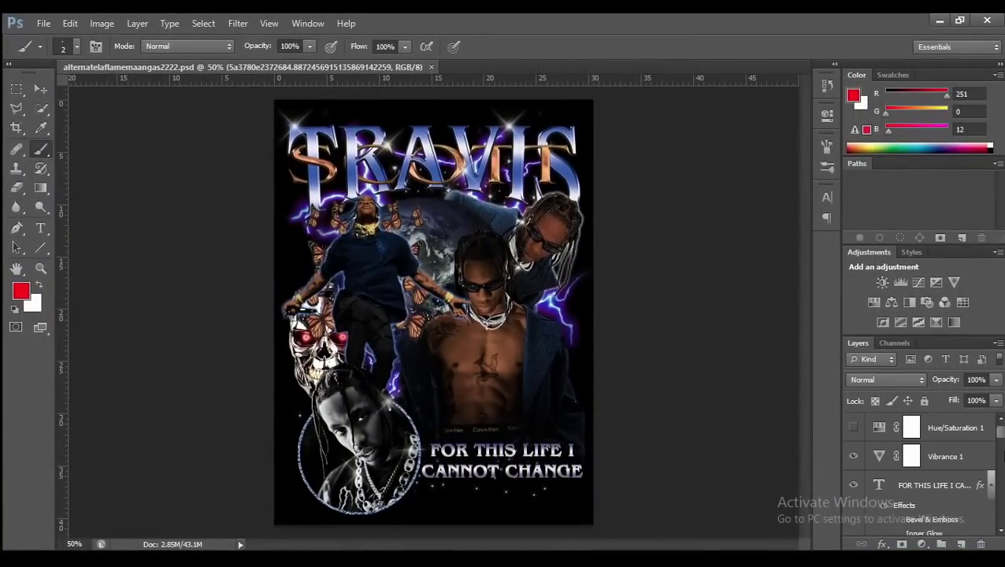
Open the 'travis scott base pic' layer's contents as its own document
drag(999, 433, 998, 455)
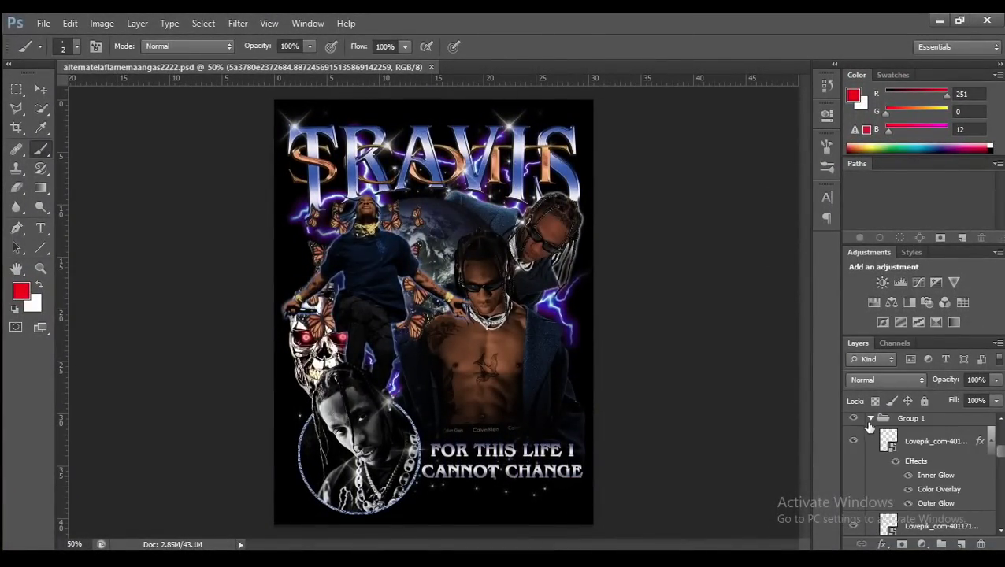
click(870, 418)
click(930, 494)
drag(999, 456, 999, 487)
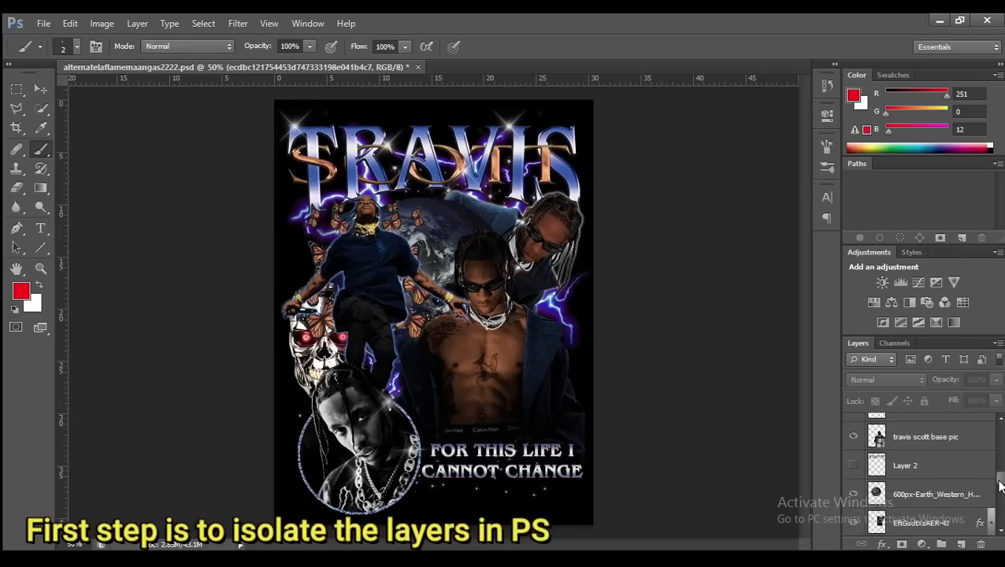
click(922, 437)
right_click(922, 436)
click(774, 134)
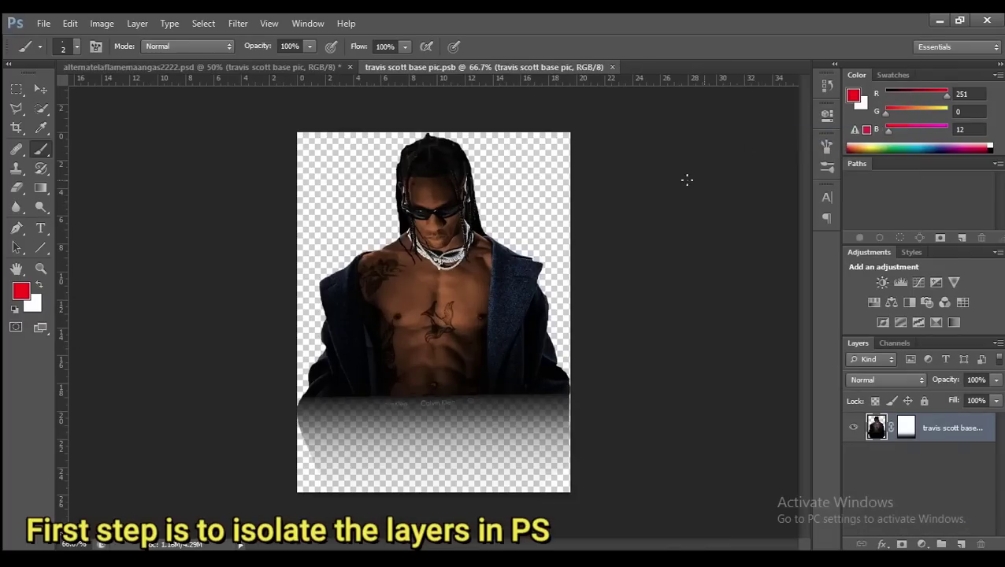
Add a yellow Solid Color fill layer and move the portrait above it
click(922, 544)
click(882, 221)
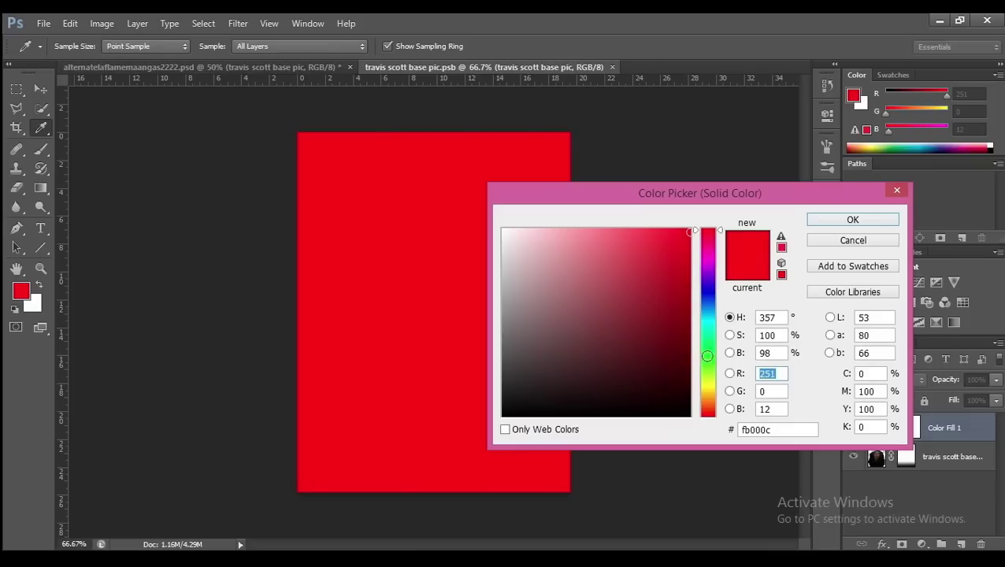
click(644, 284)
click(852, 219)
drag(945, 457, 946, 422)
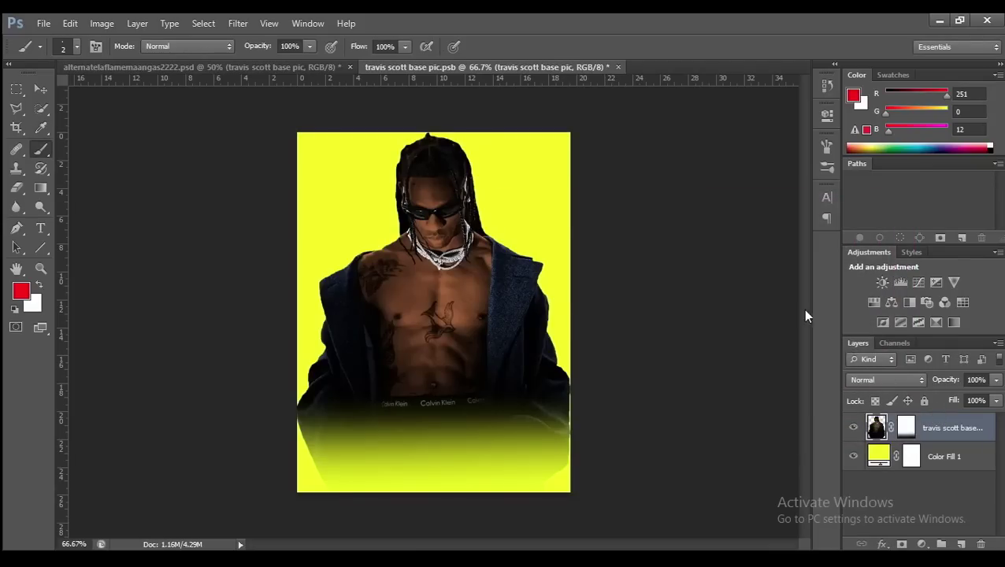
Convert the portrait layer to a smart object, then rasterize it
key(ctrl+plus)
key(ctrl+plus)
scroll(433, 307, up, 3)
scroll(433, 307, up, 3)
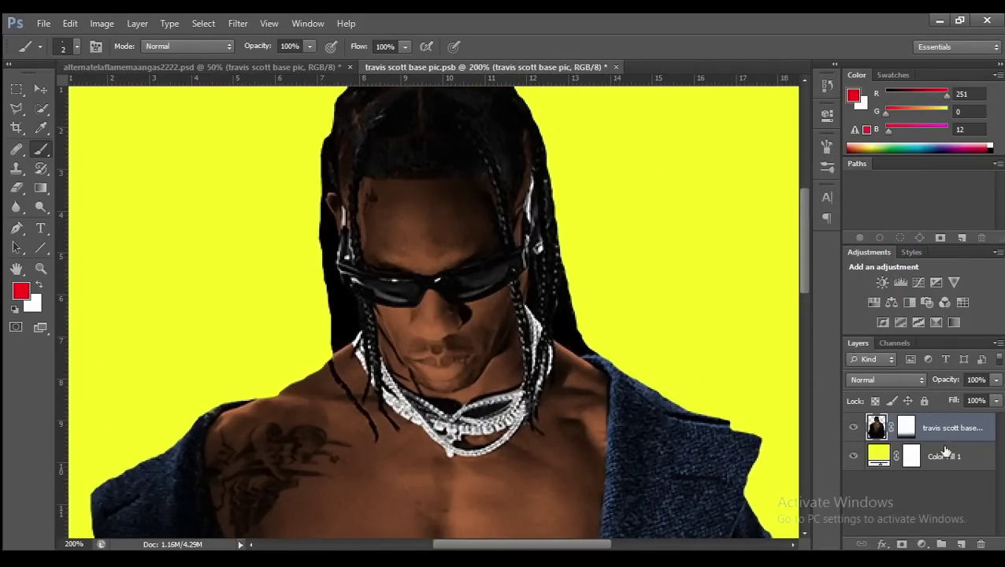
right_click(937, 441)
click(835, 130)
right_click(922, 428)
click(804, 189)
Duplicate the portrait layer twice, naming the copies necklace and hair
right_click(922, 428)
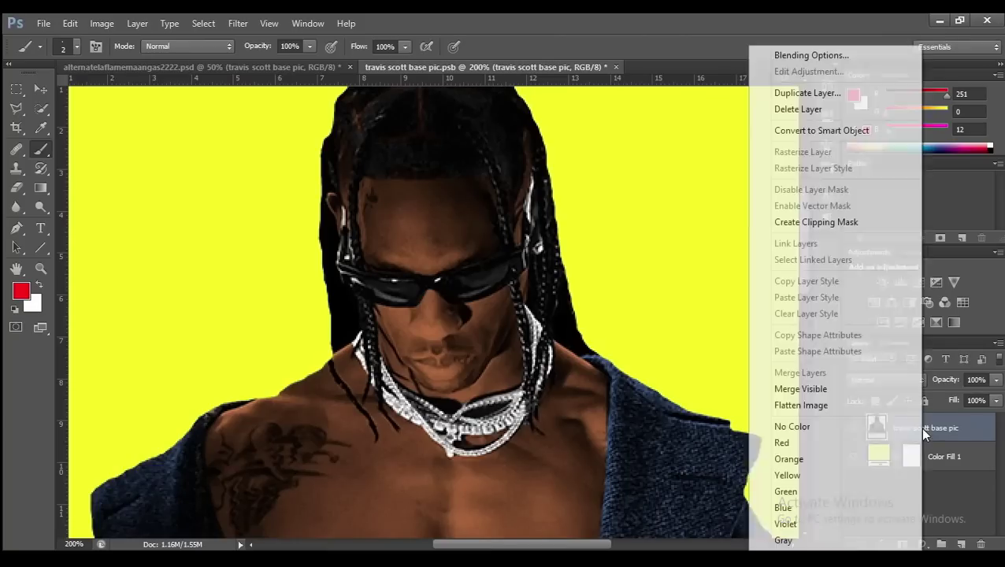
click(799, 94)
text(h)
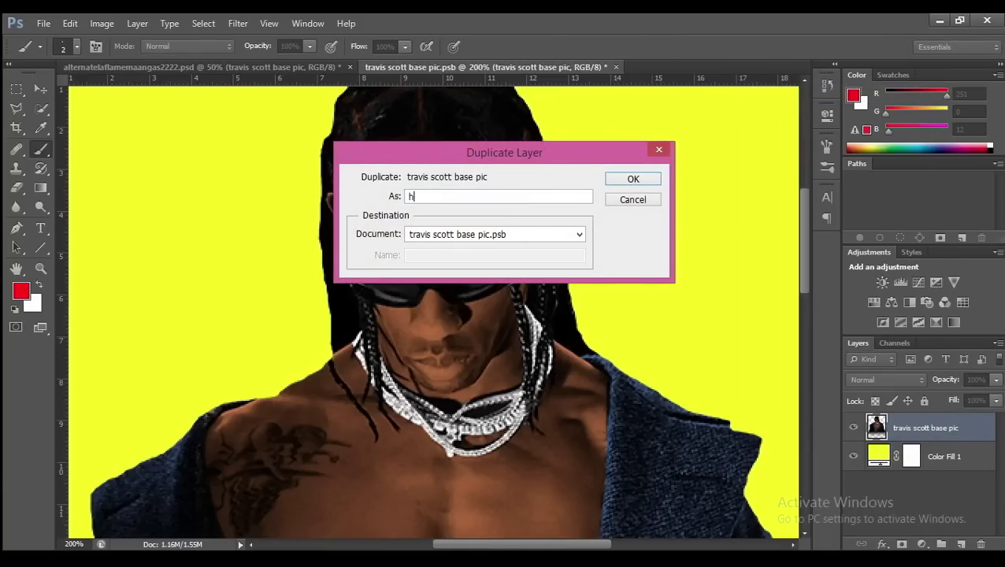
key(Return)
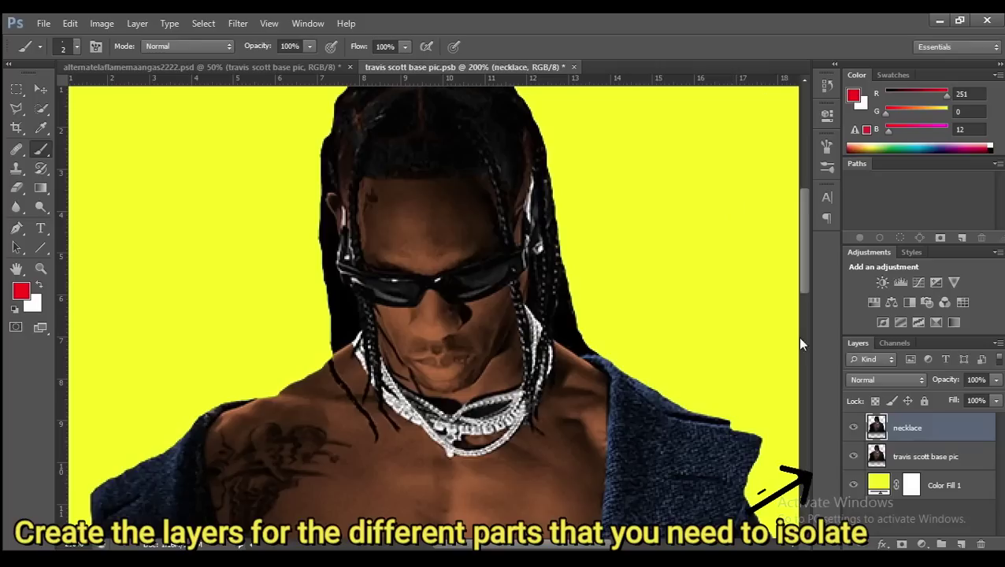
right_click(922, 456)
click(866, 92)
text(hair)
key(Return)
Duplicate the portrait layer twice more, naming the copies jacket and body
right_click(922, 485)
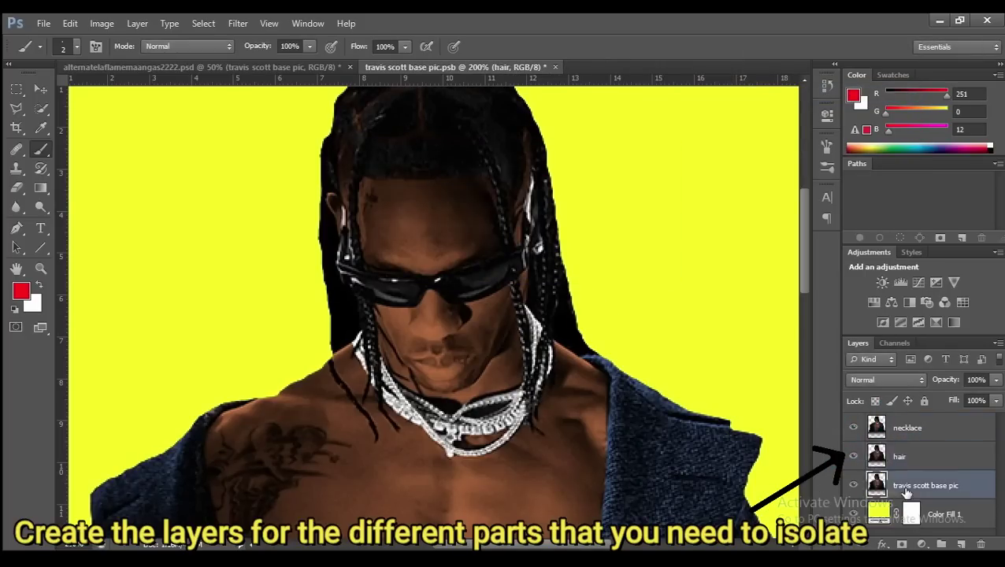
click(780, 94)
text(jacket)
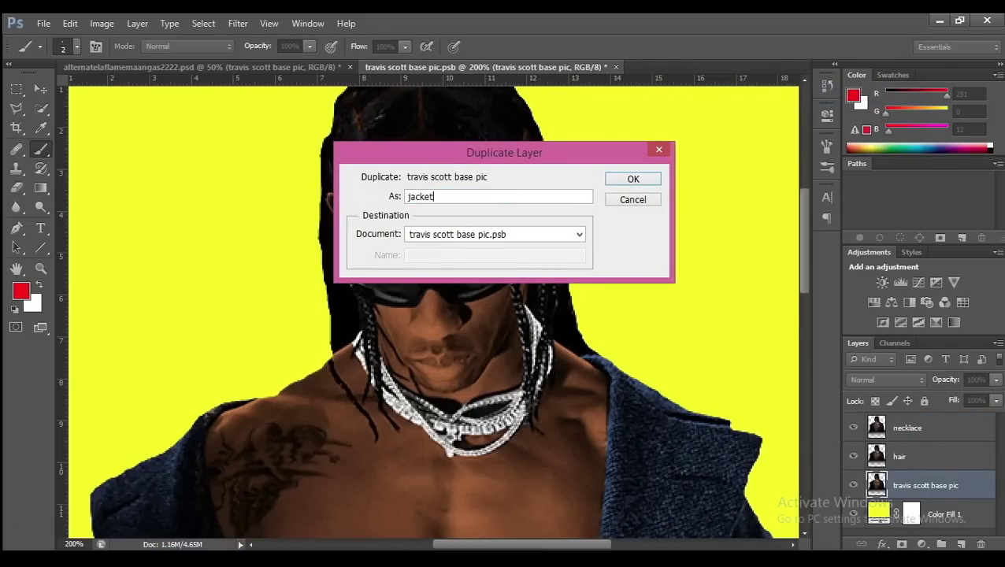
key(Return)
right_click(922, 514)
click(799, 93)
text(body)
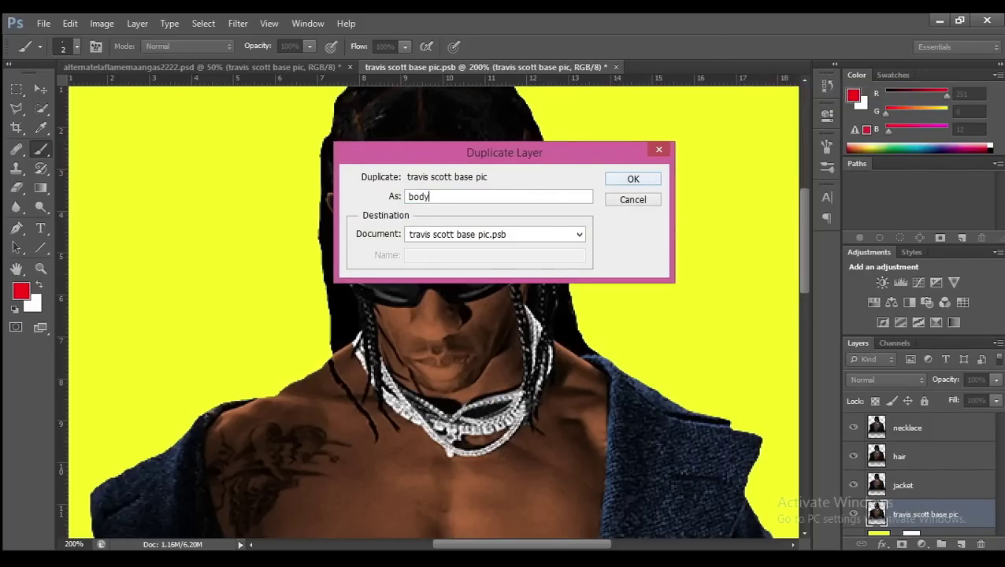
key(Return)
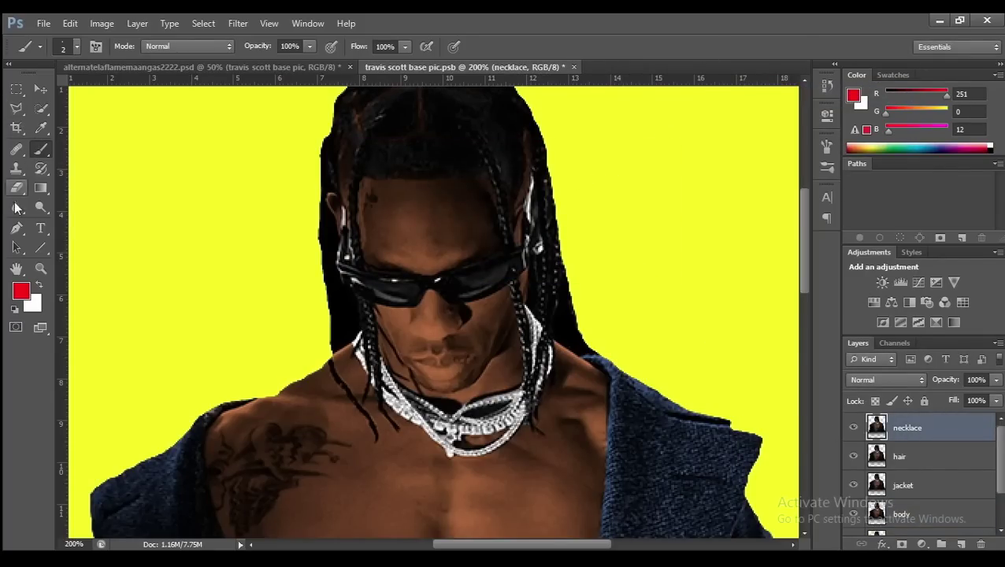
Trace a closed Pen tool path around the silver necklace chains
click(17, 227)
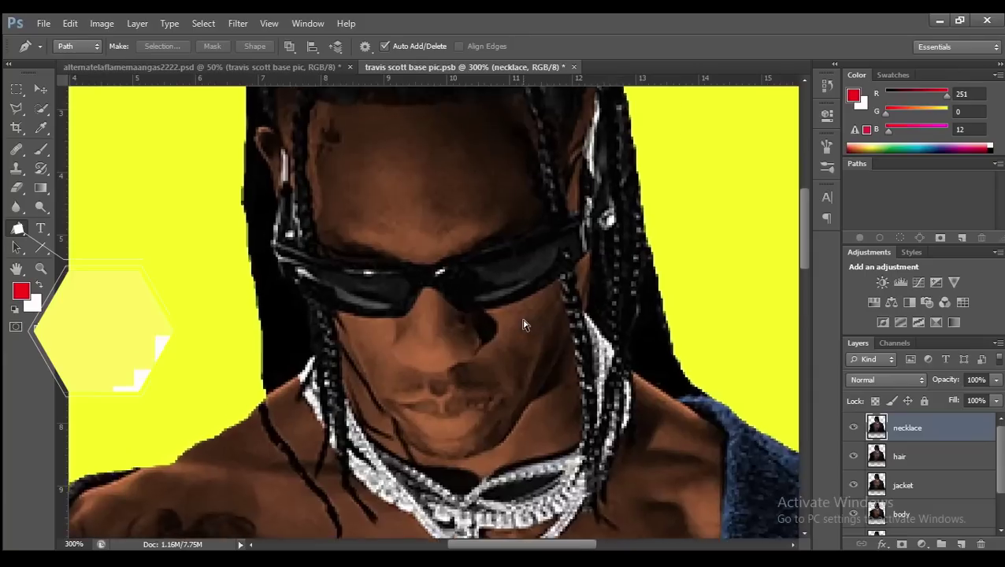
key(ctrl+equal)
scroll(278, 329, down, 3)
click(278, 329)
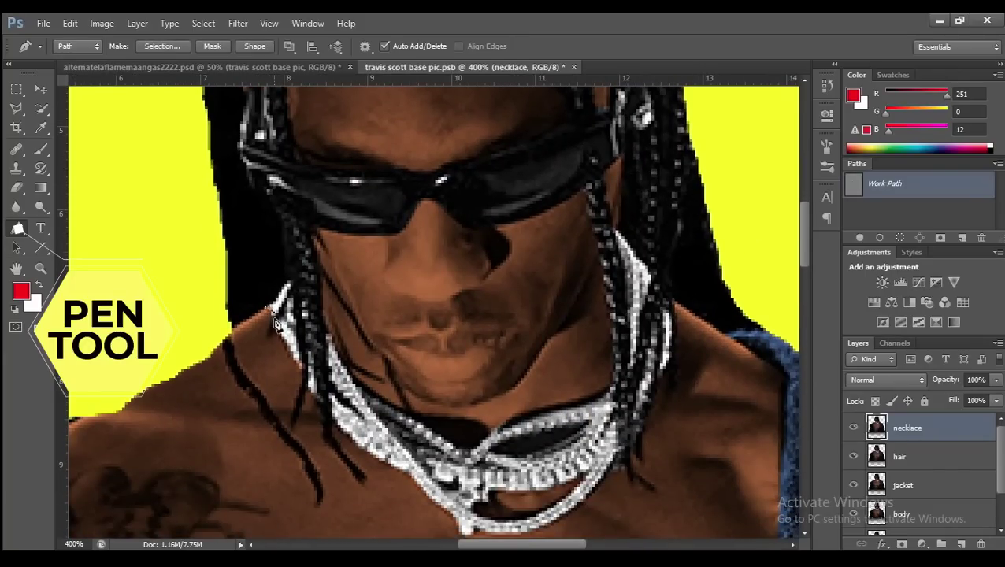
key(ctrl+z)
click(269, 306)
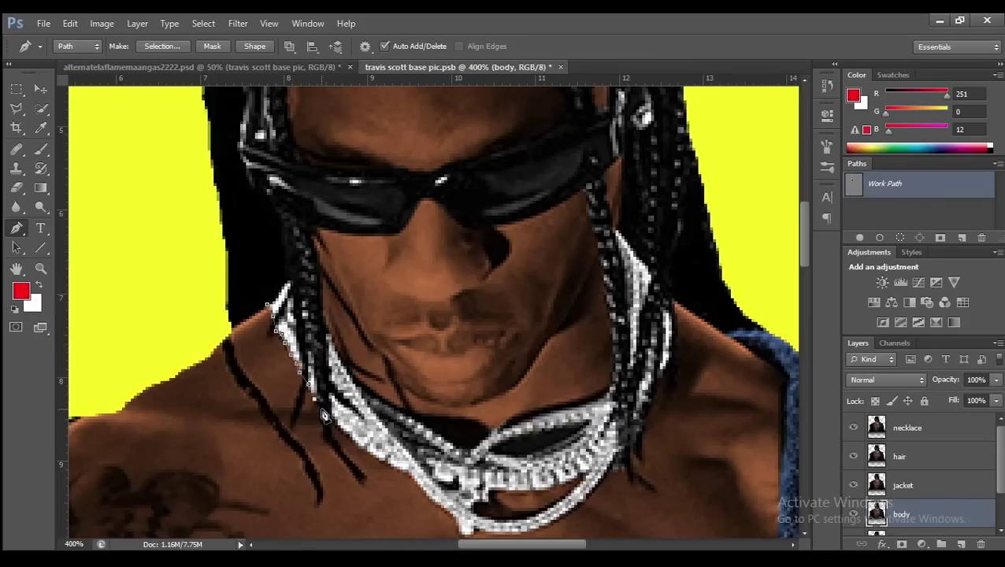
click(462, 528)
scroll(466, 507, down, 1)
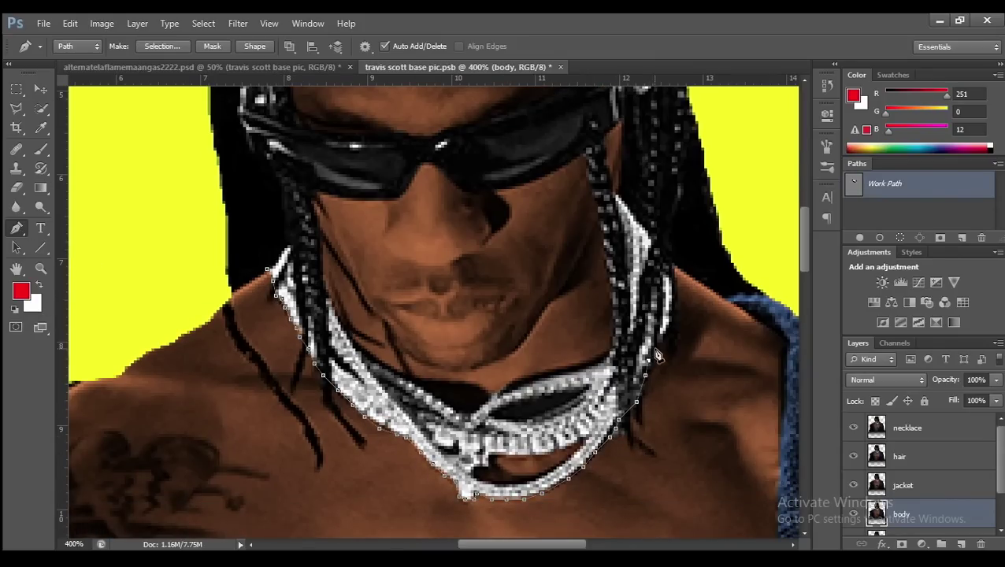
click(670, 295)
scroll(666, 300, up, 1)
click(669, 305)
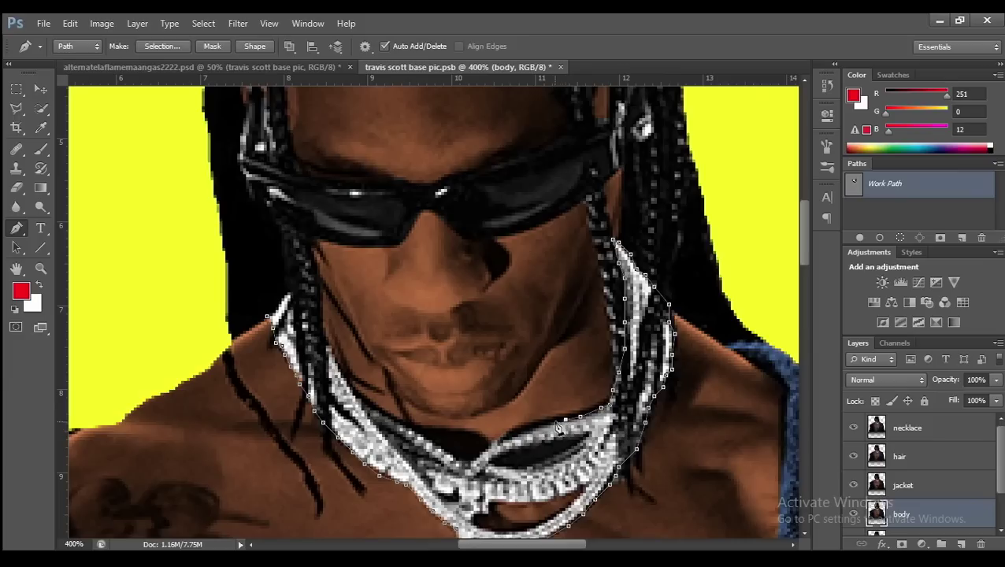
click(270, 315)
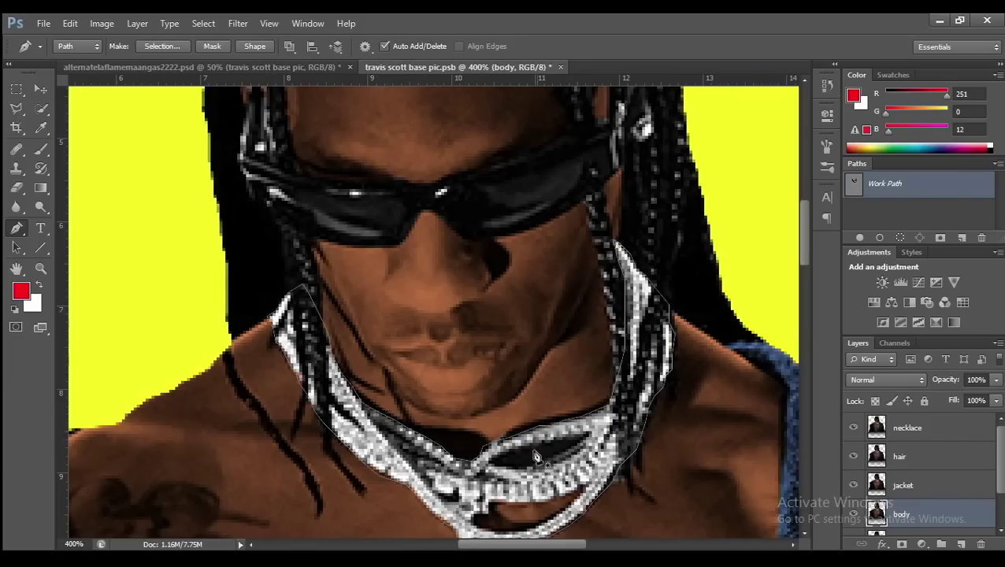
Apply the path as a vector mask on the necklace layer and check it by hiding other layers
click(914, 428)
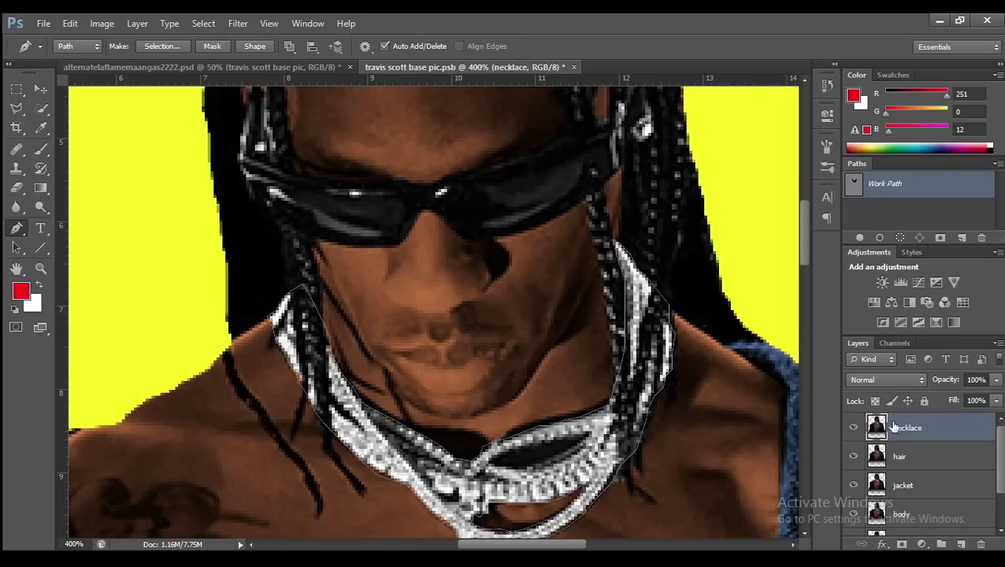
ctrl+click(902, 544)
scroll(1002, 477, down, 1)
shift+click(925, 500)
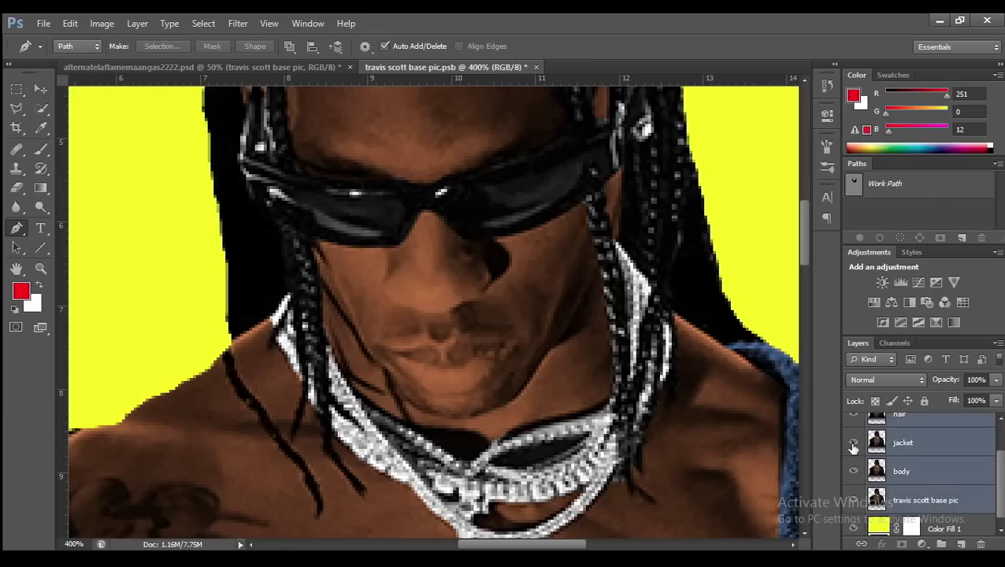
mouse_move(853, 505)
mouse_down()
mouse_move(853, 417)
mouse_move(853, 505)
mouse_up()
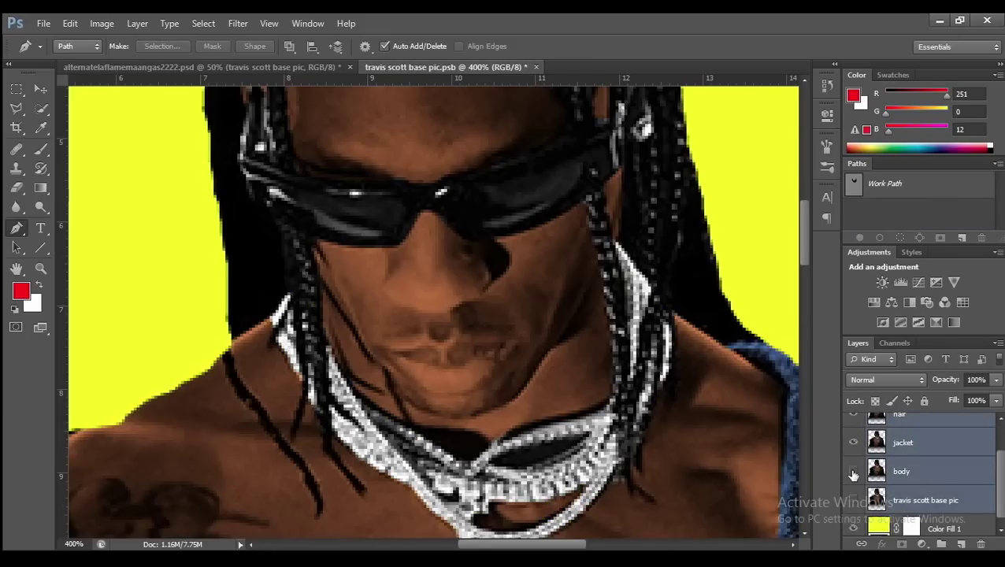
click(904, 445)
key(ctrl+minus)
key(ctrl+minus)
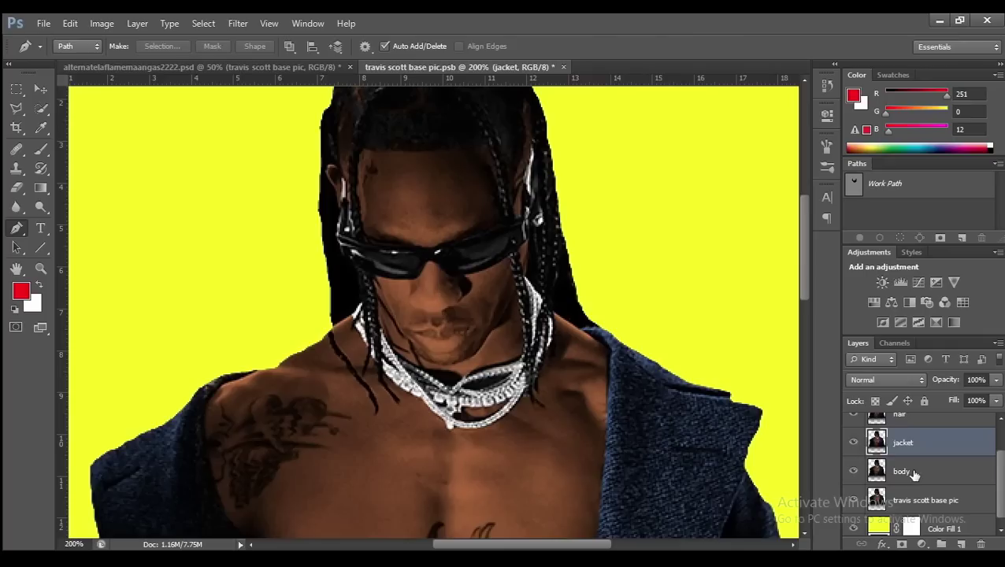
click(900, 416)
Hide the necklace layer and trace a closed pen path around the left braid
key(ctrl+plus)
click(853, 418)
scroll(386, 221, up, 2)
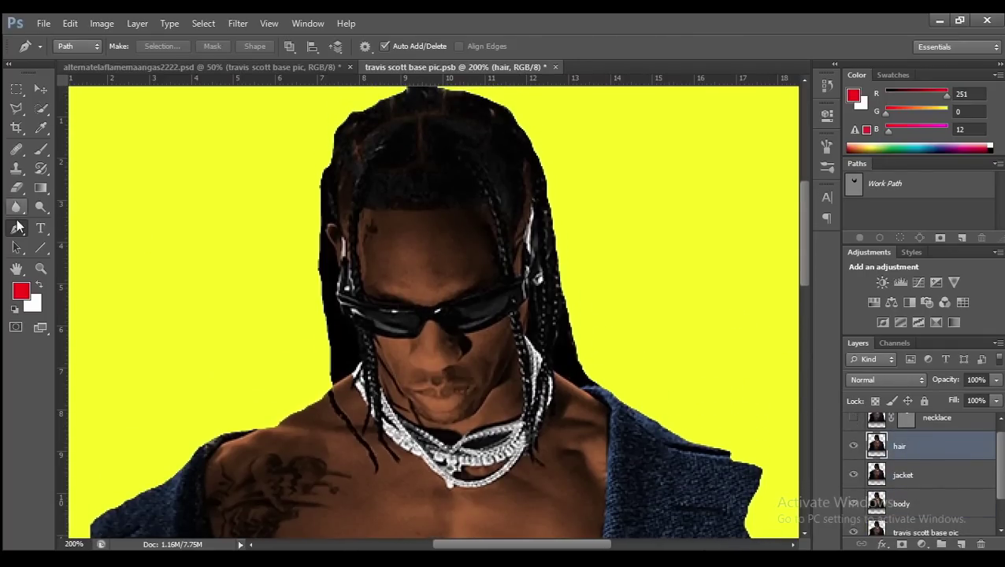
key(ctrl+plus)
click(347, 134)
click(331, 229)
scroll(331, 237, down, 1)
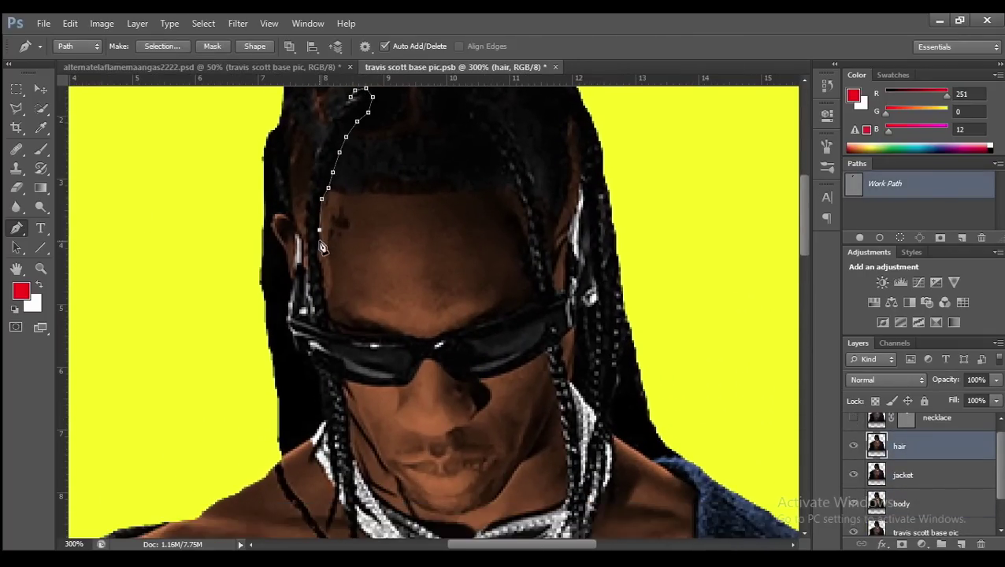
click(324, 266)
scroll(338, 300, down, 2)
click(349, 334)
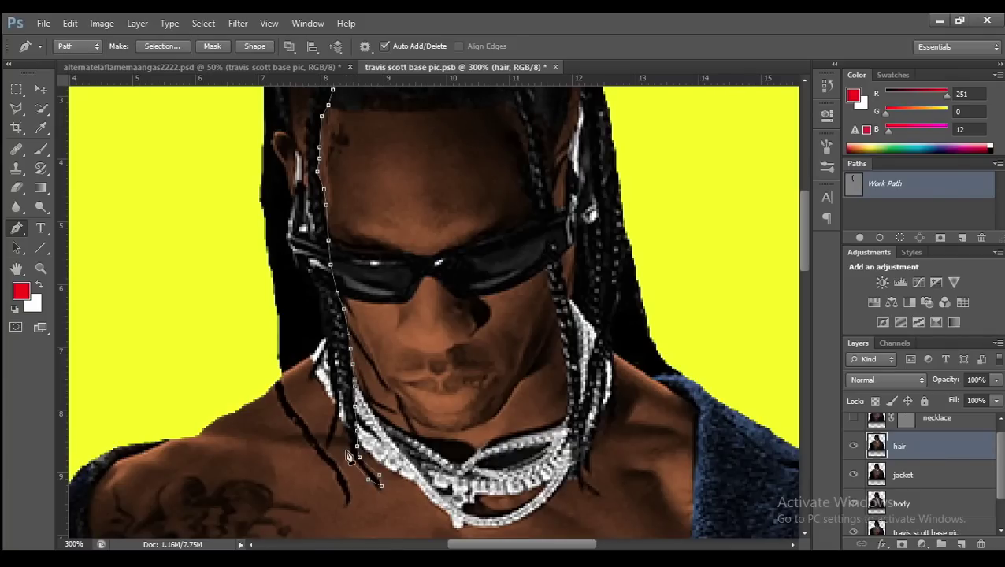
scroll(317, 282, up, 1)
scroll(393, 229, up, 1)
scroll(464, 174, up, 1)
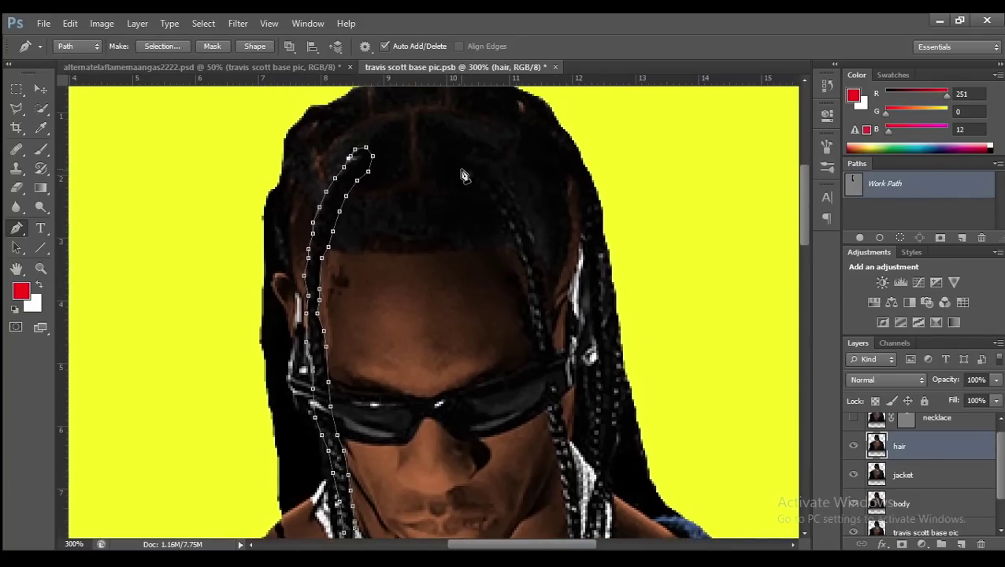
click(352, 162)
Trace a closed pen path around the right braid
click(441, 155)
click(445, 145)
click(465, 144)
click(482, 153)
click(494, 171)
scroll(548, 308, down, 1)
click(547, 254)
click(559, 313)
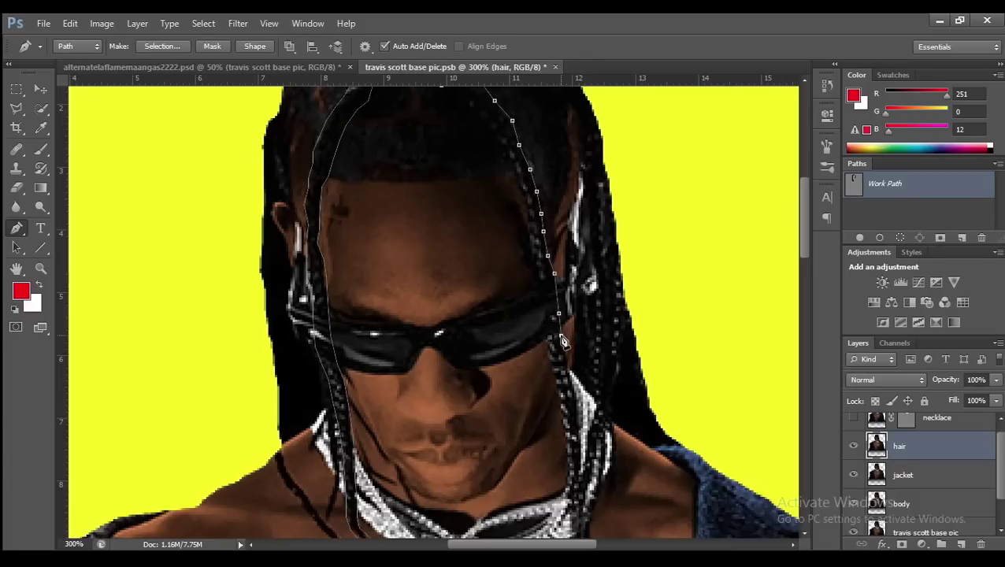
scroll(561, 334, down, 1)
click(564, 286)
click(576, 331)
click(571, 386)
scroll(571, 386, up, 1)
click(544, 260)
scroll(544, 260, up, 1)
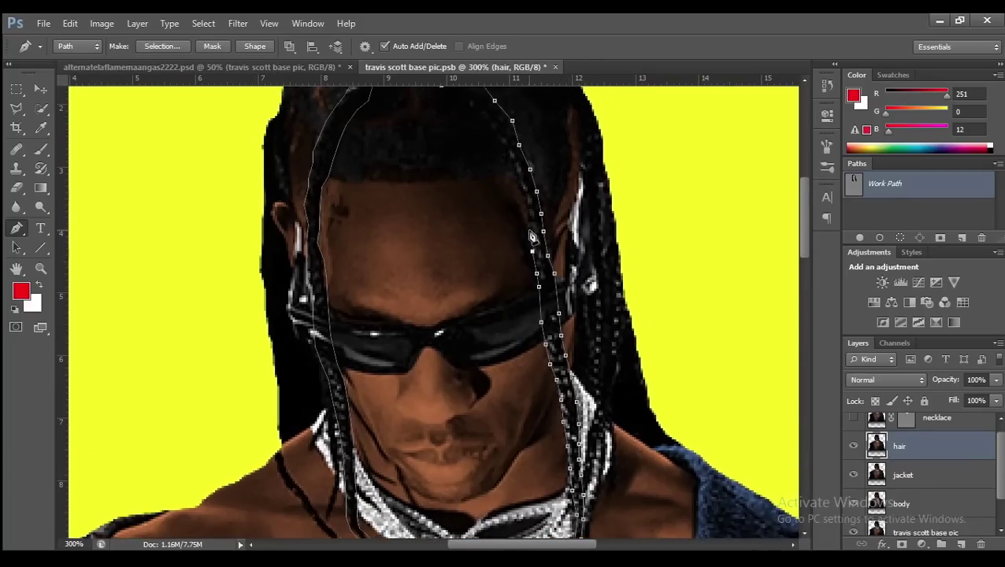
scroll(504, 189, up, 1)
click(444, 154)
scroll(497, 186, down, 1)
scroll(520, 193, down, 1)
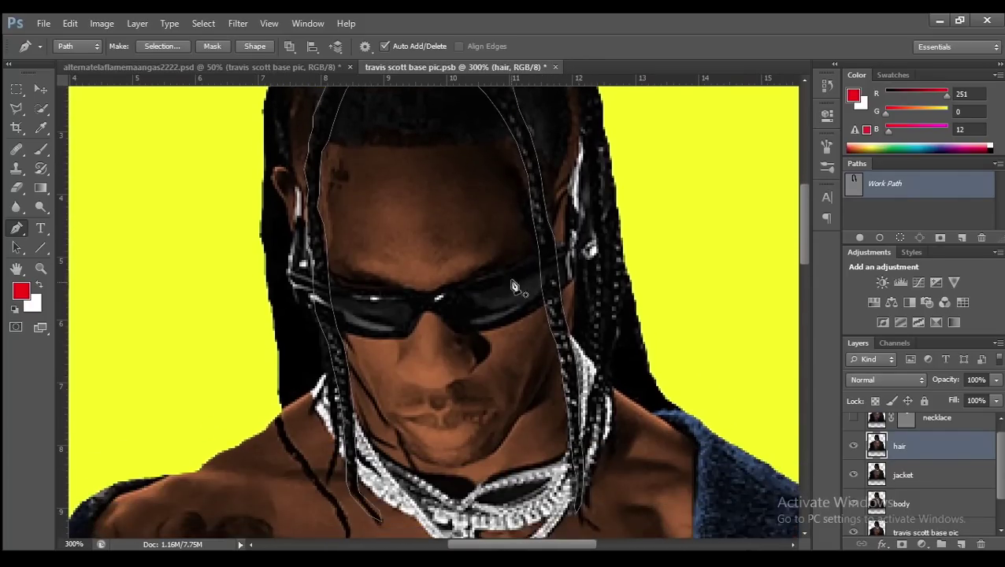
scroll(566, 205, up, 2)
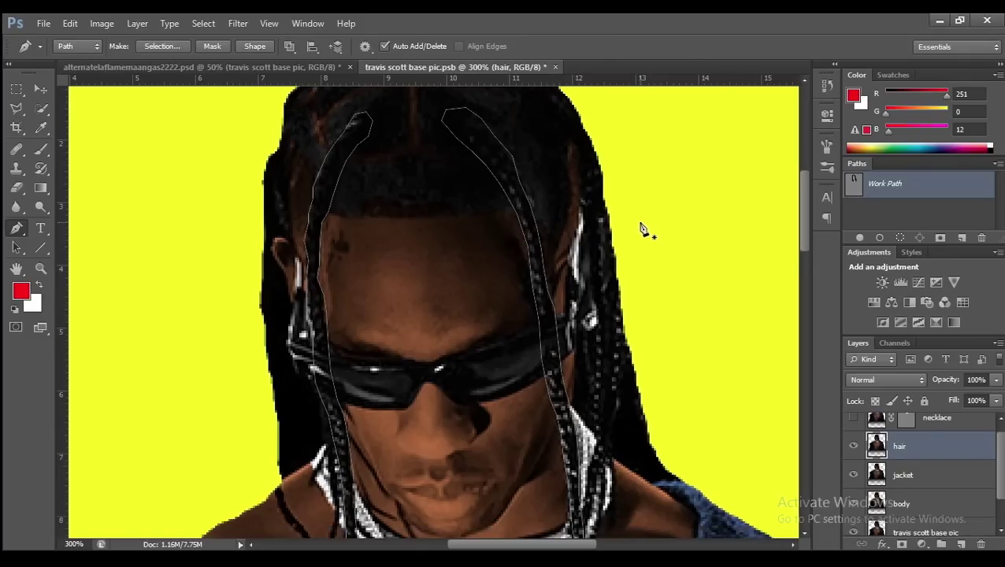
Apply the braid paths as a vector mask on the hair layer
key(ctrl+minus)
key(ctrl+plus)
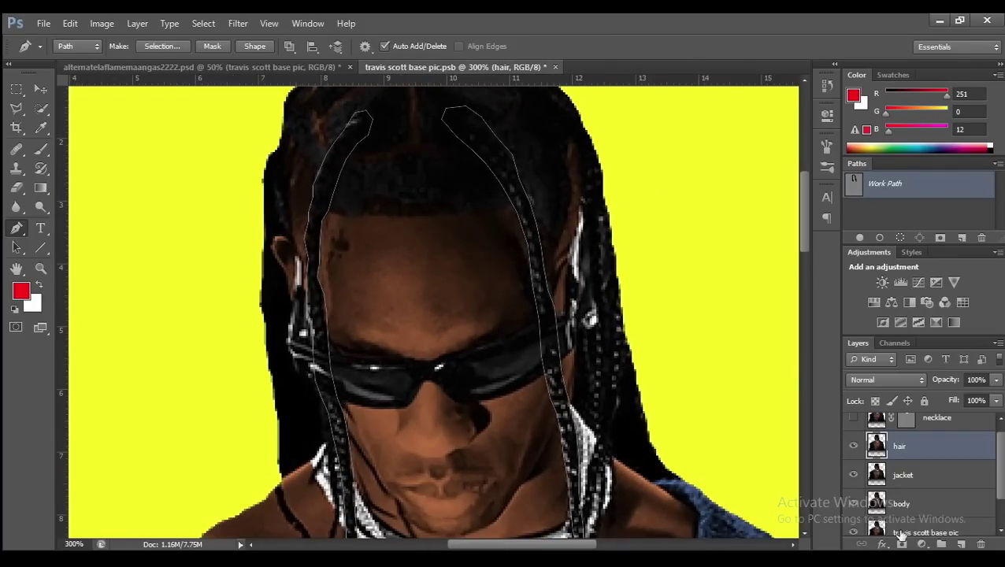
click(903, 546)
click(878, 468)
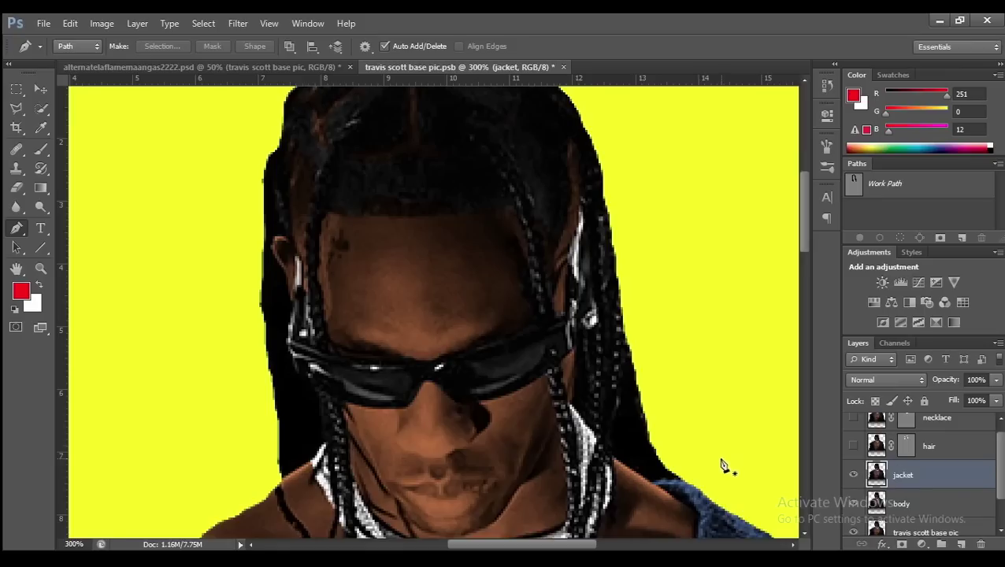
Trace the jacket path down its right inner edge, along the bottom and up the lapel
scroll(803, 279, down, 3)
scroll(803, 287, down, 2)
key(ctrl+minus)
key(ctrl+minus)
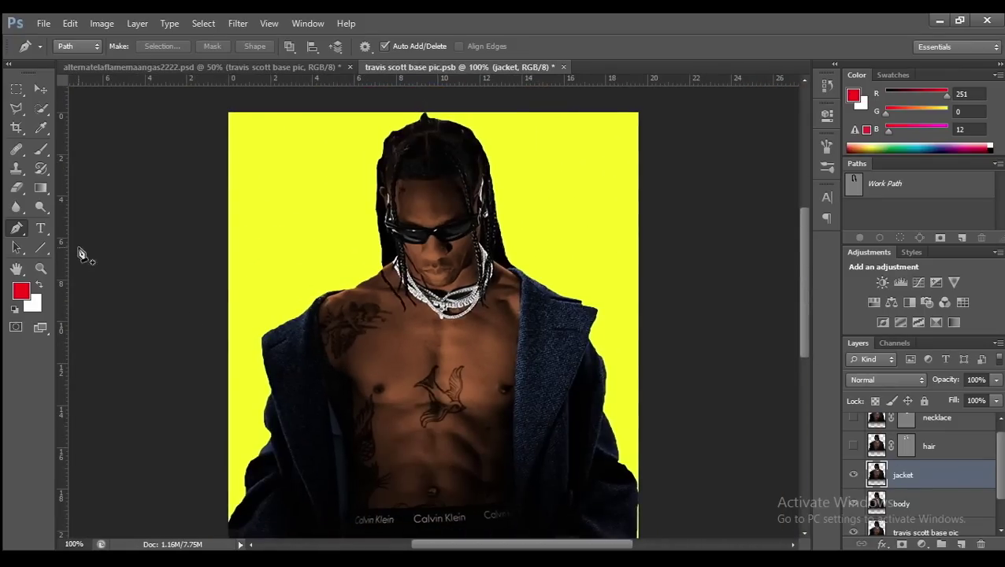
key(ctrl+plus)
drag(471, 547, 488, 547)
click(528, 242)
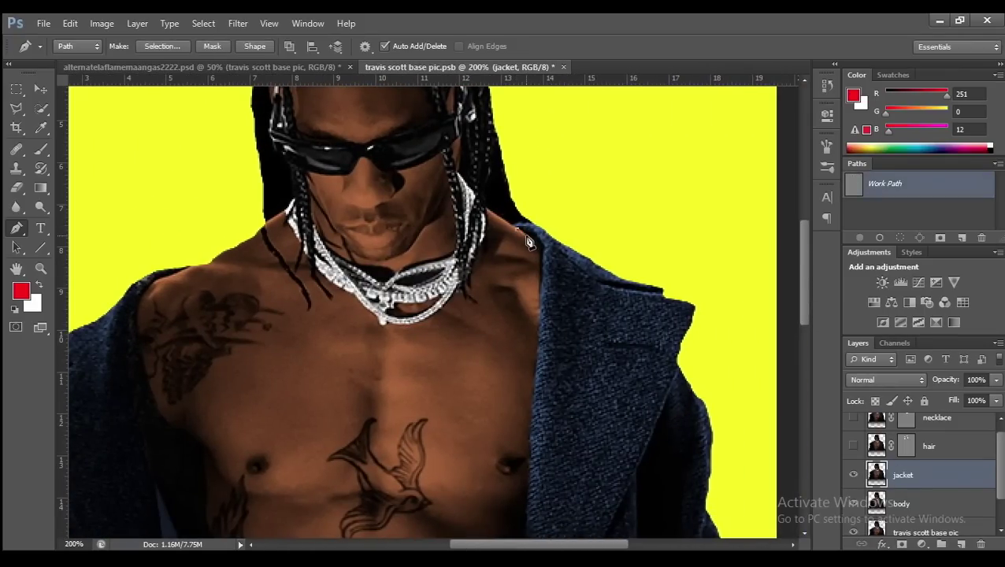
scroll(540, 331, down, 2)
click(537, 379)
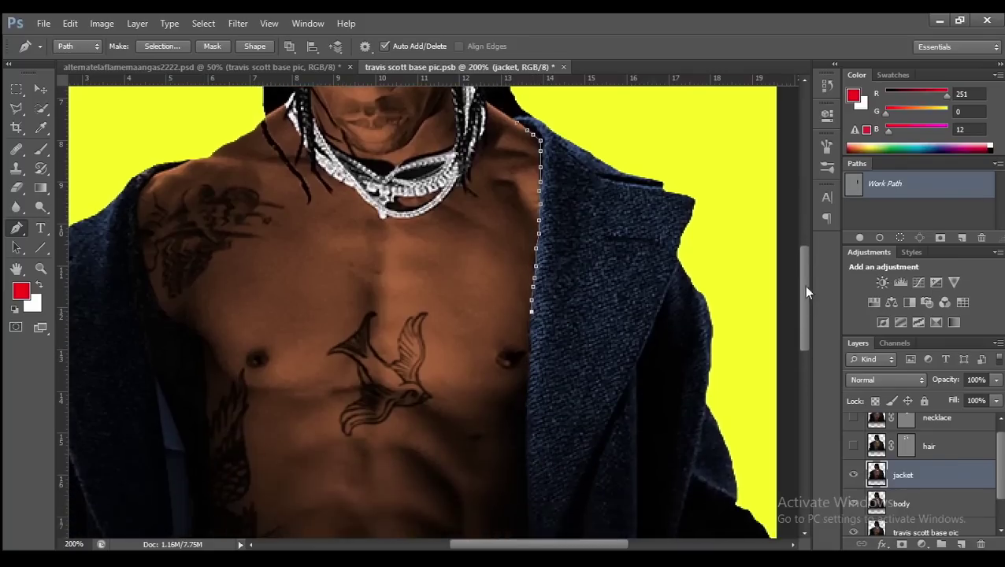
scroll(536, 347, down, 4)
click(529, 315)
click(538, 452)
scroll(543, 425, down, 2)
scroll(549, 403, down, 1)
click(757, 511)
scroll(758, 511, right, 3)
click(611, 359)
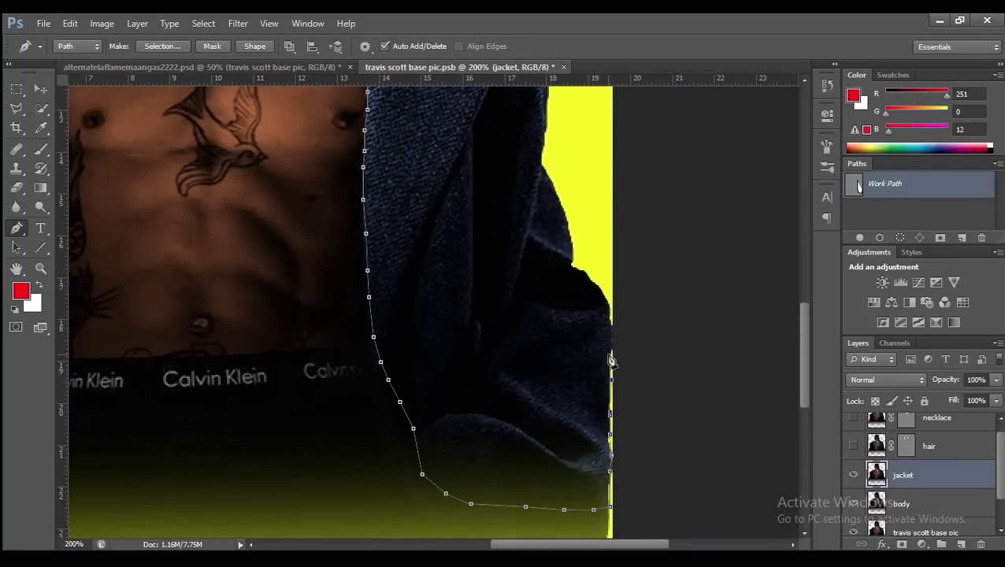
scroll(611, 359, up, 1)
click(559, 245)
scroll(535, 252, up, 2)
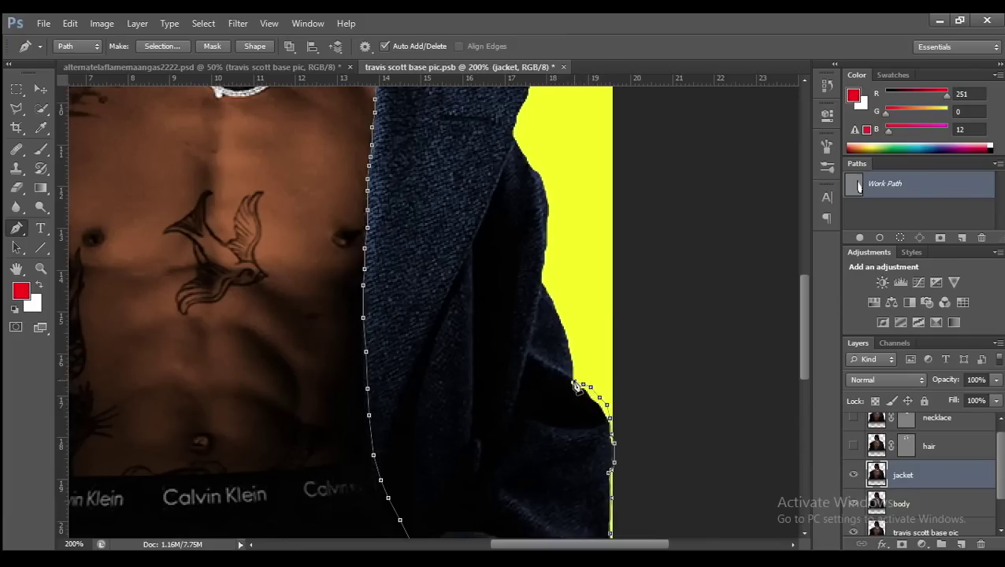
scroll(551, 250, up, 3)
click(518, 230)
click(529, 206)
scroll(533, 275, up, 2)
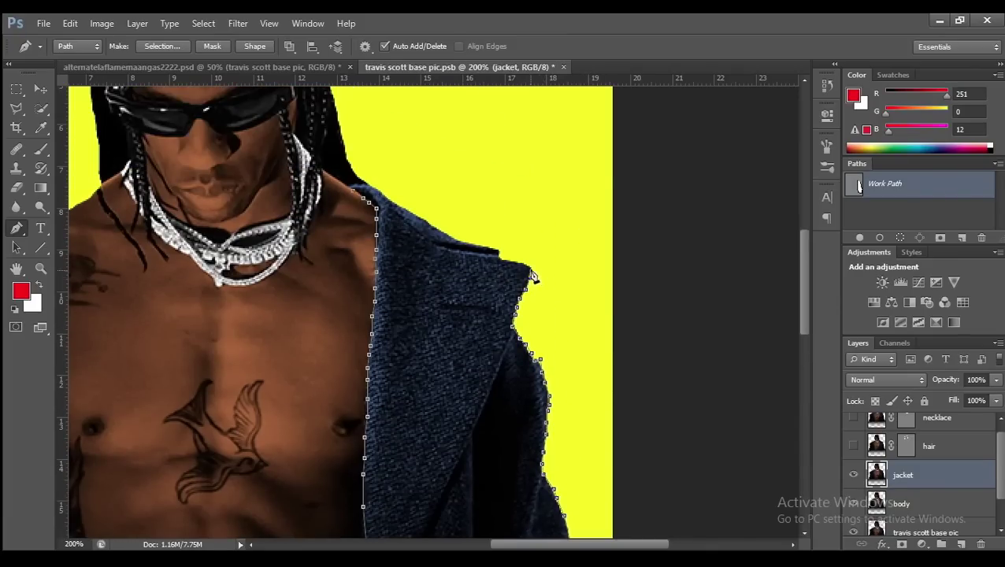
Continue the jacket path along its left inner and outer edges, closing at the shoulder
drag(661, 545, 561, 544)
scroll(445, 378, down, 2)
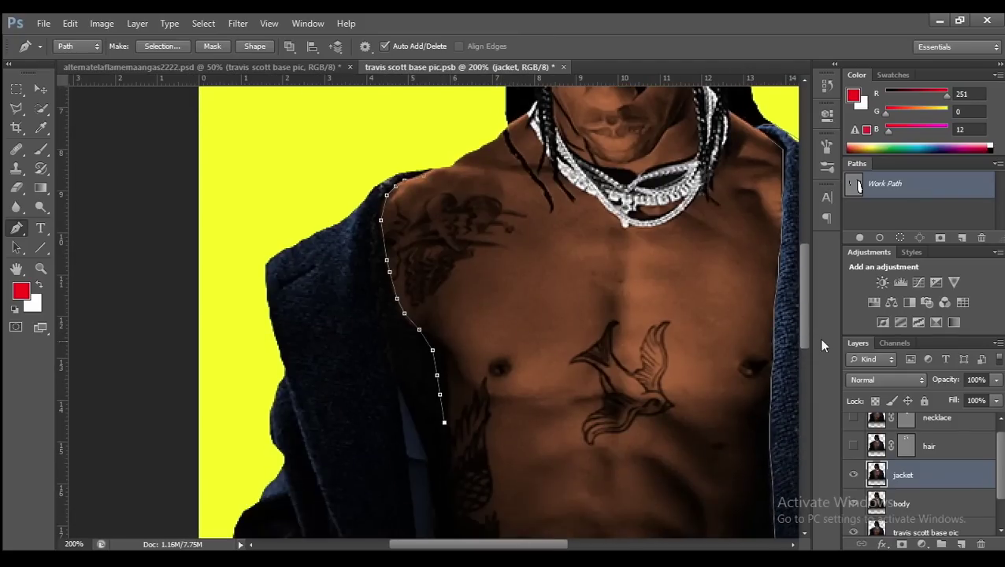
scroll(445, 386, down, 1)
scroll(445, 386, down, 2)
click(435, 339)
click(425, 364)
click(415, 418)
click(396, 465)
click(349, 485)
click(214, 311)
click(233, 286)
scroll(237, 300, up, 2)
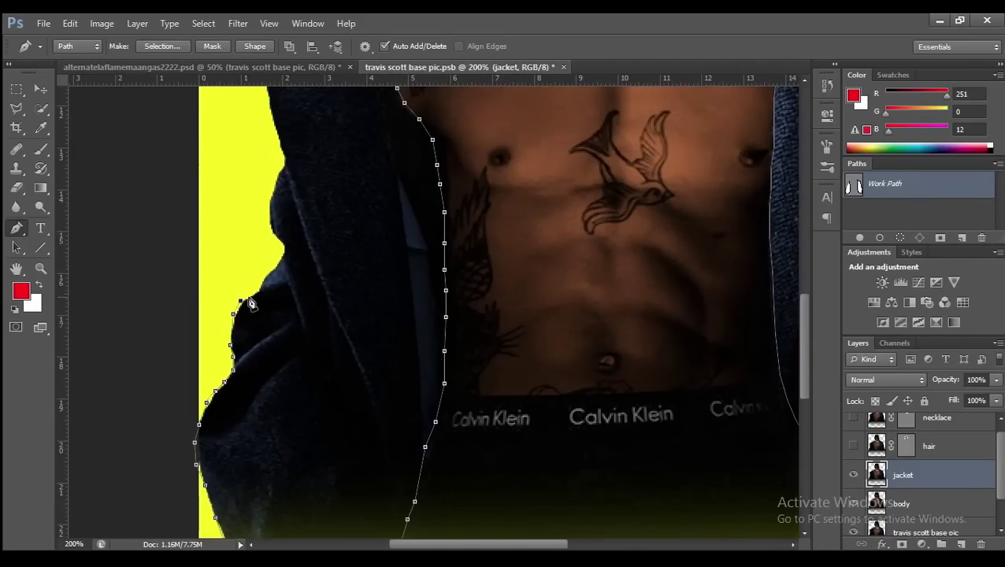
click(252, 291)
click(274, 262)
scroll(269, 315, up, 3)
scroll(267, 171, up, 3)
click(286, 257)
click(317, 243)
click(335, 237)
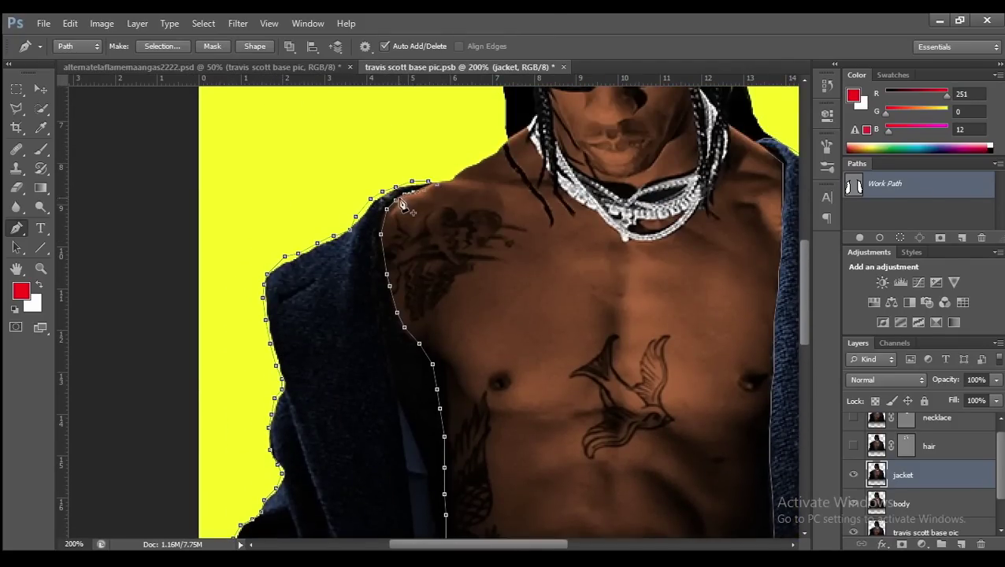
scroll(402, 205, up, 1)
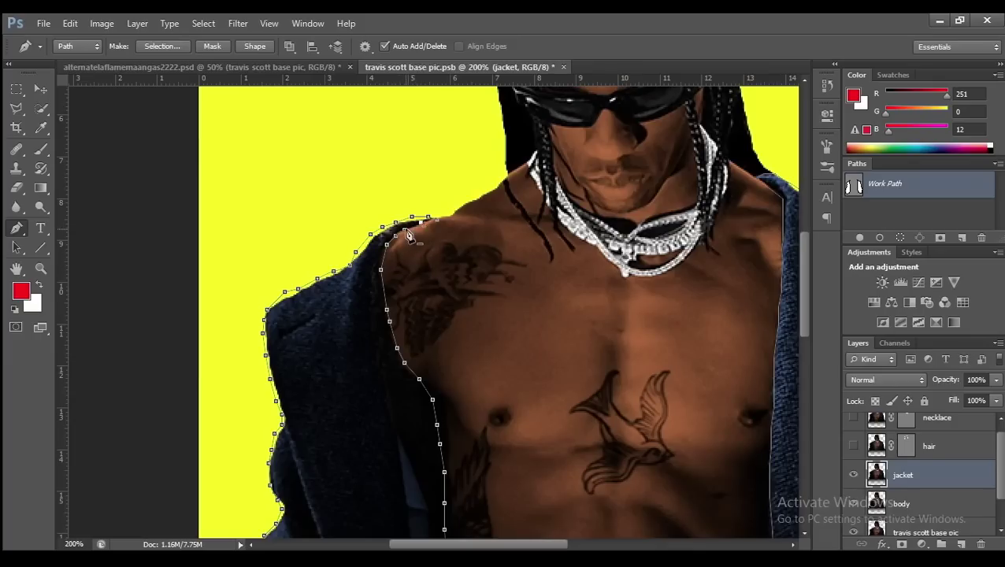
Make the jacket path a vector mask, hide body and base layers, and show the necklace
ctrl+click(901, 545)
drag(854, 504, 854, 533)
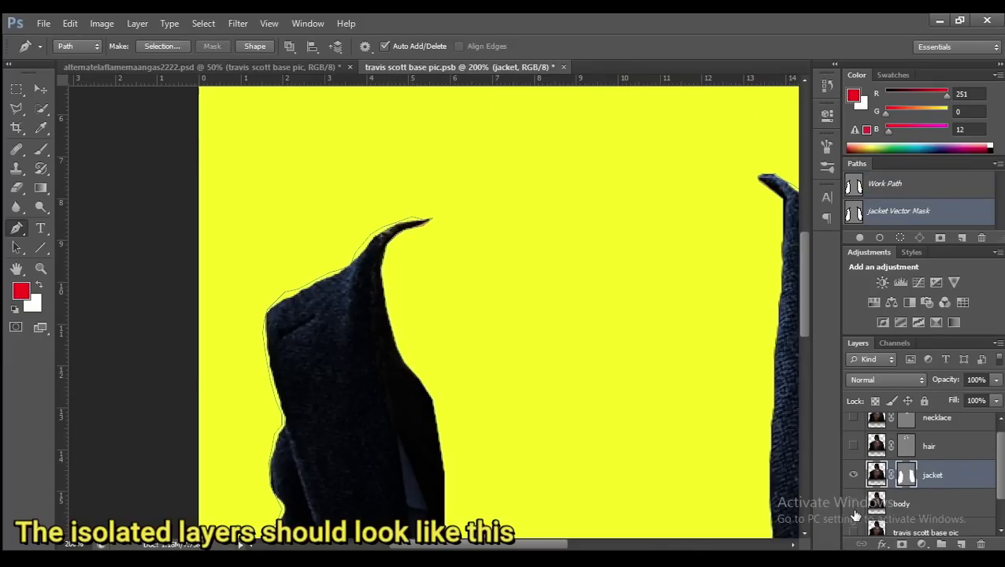
click(854, 419)
key(ctrl+minus)
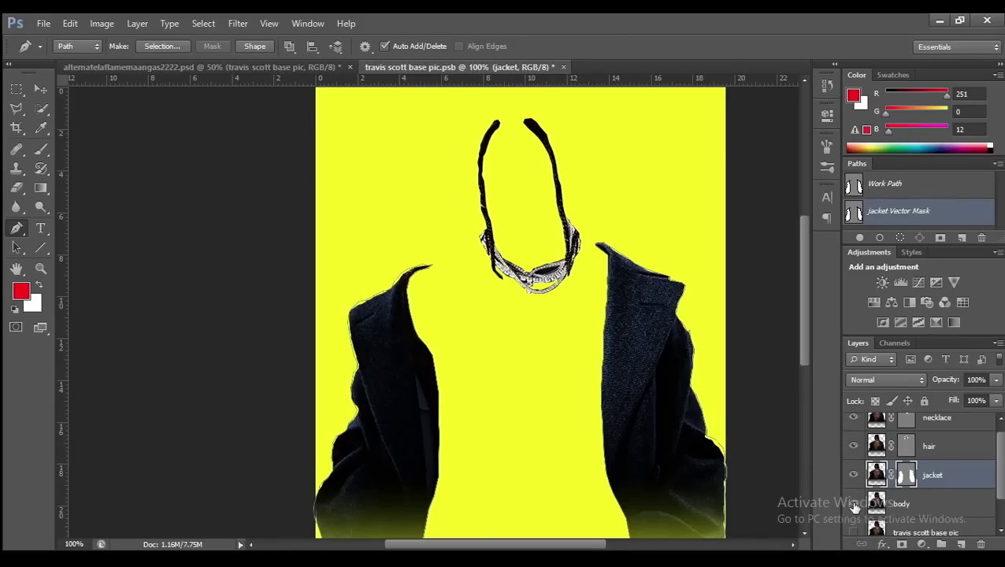
Show the body layer, load the jacket outline as a selection, and zoom to 200%
click(855, 504)
ctrl+click(906, 475)
click(902, 504)
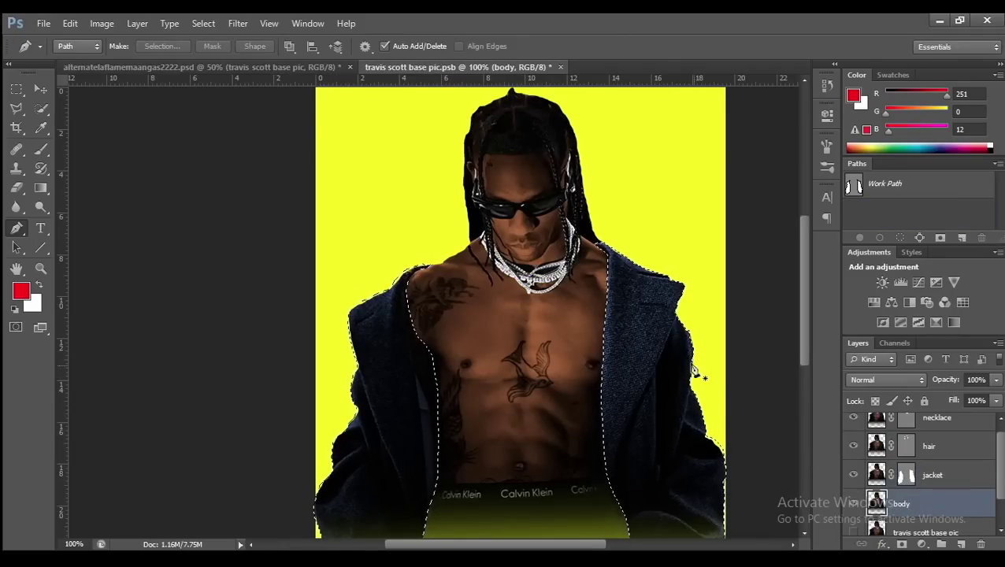
key(ctrl+plus)
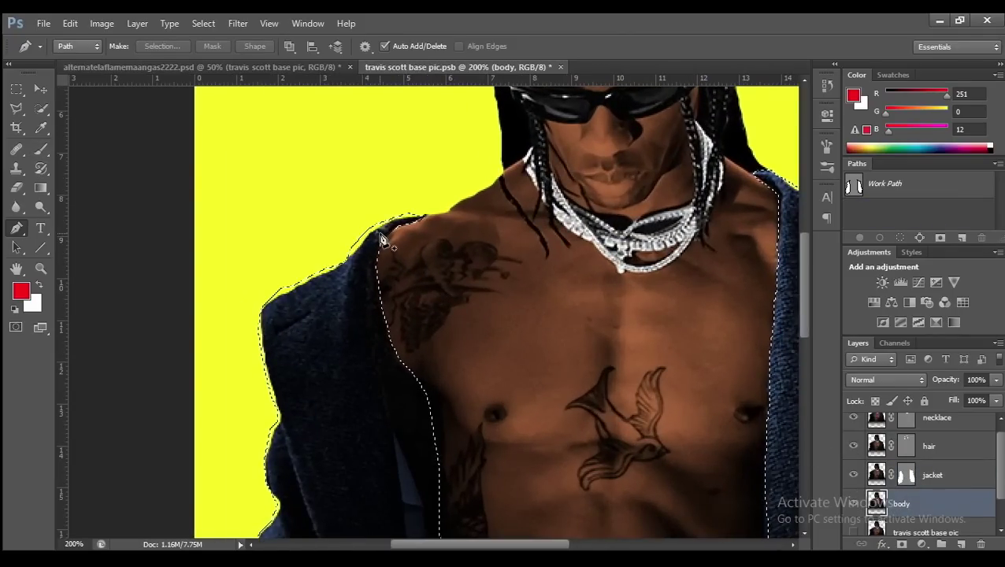
Trace the body path from the left shoulder around the hair to the right shoulder
click(383, 234)
click(442, 211)
click(485, 187)
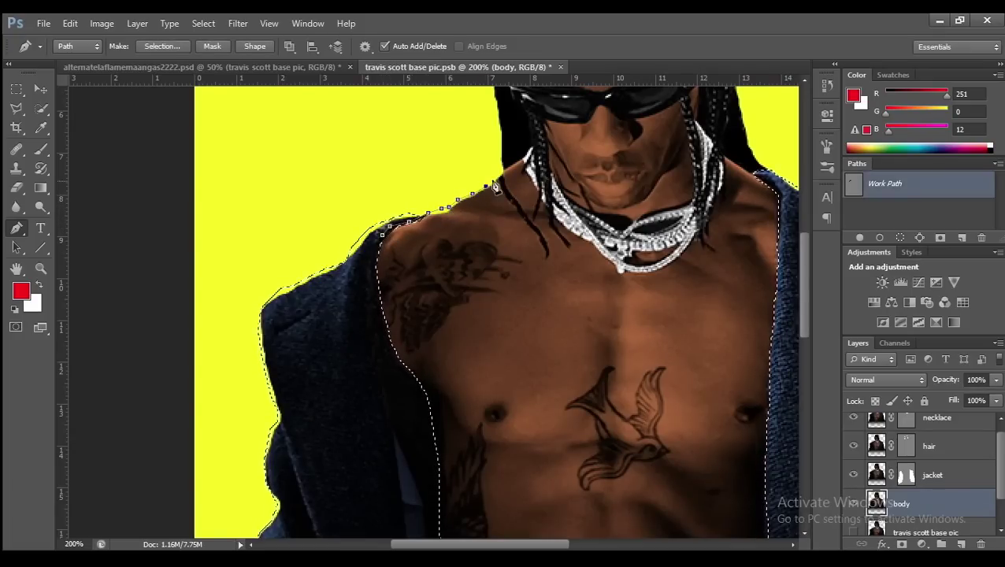
scroll(484, 188, up, 5)
click(493, 260)
click(490, 169)
click(514, 89)
click(687, 92)
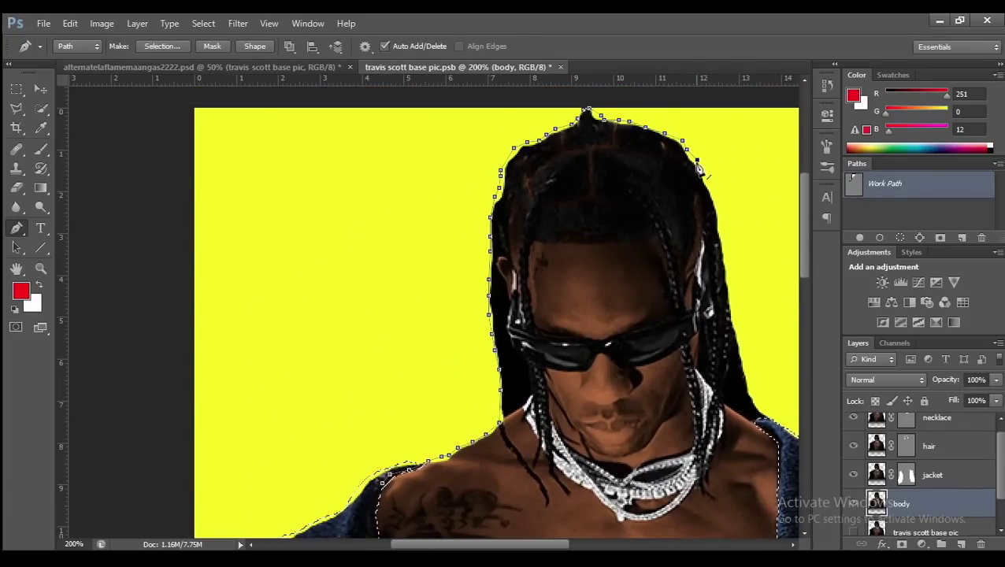
click(714, 146)
click(732, 252)
click(750, 330)
click(763, 364)
Trace the torso edges and waistband and close the body outline
scroll(763, 364, down, 10)
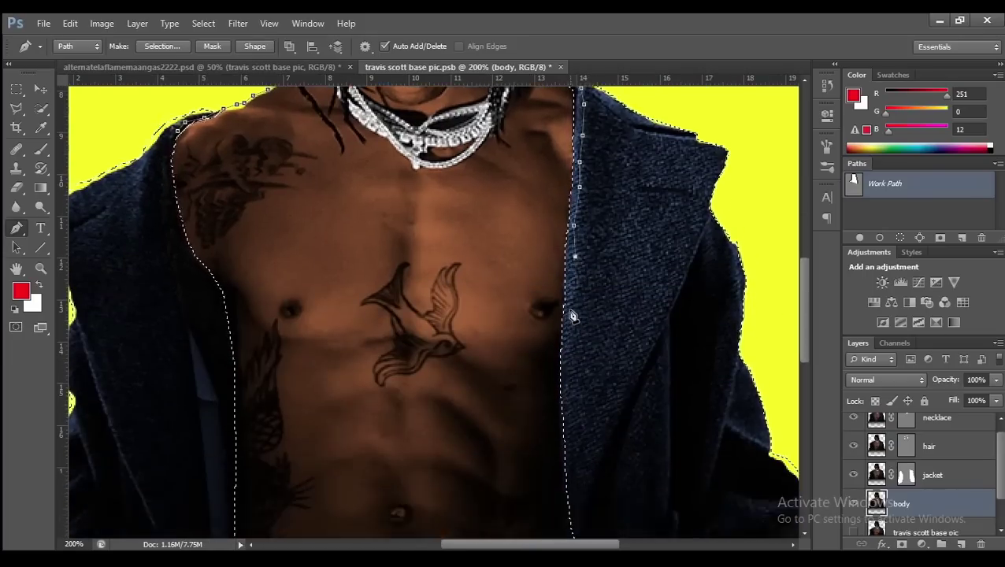
click(579, 337)
click(613, 450)
click(557, 488)
click(192, 480)
click(221, 370)
scroll(225, 350, up, 5)
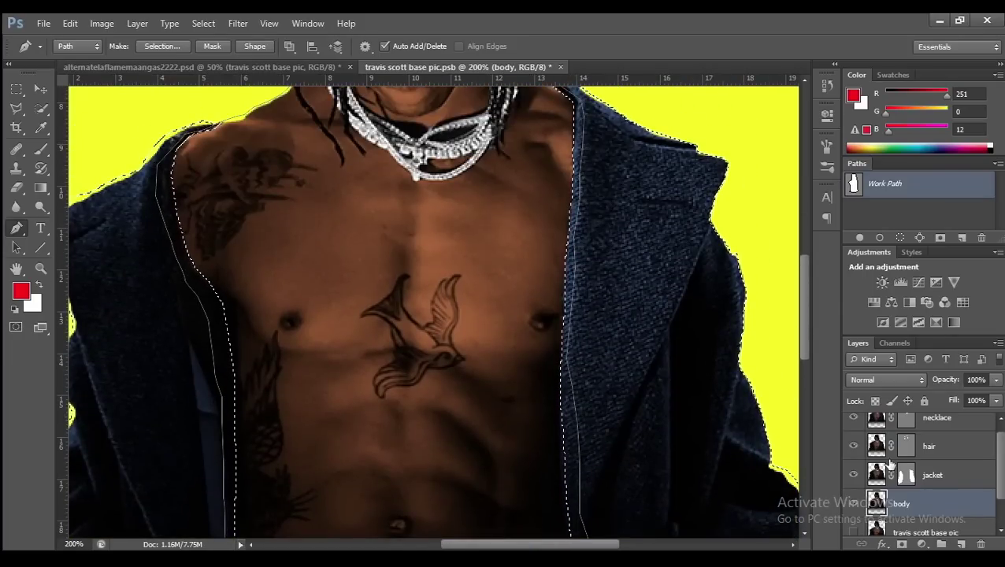
Turn the body path into a vector mask and compare the full figure zoomed out
ctrl+click(902, 544)
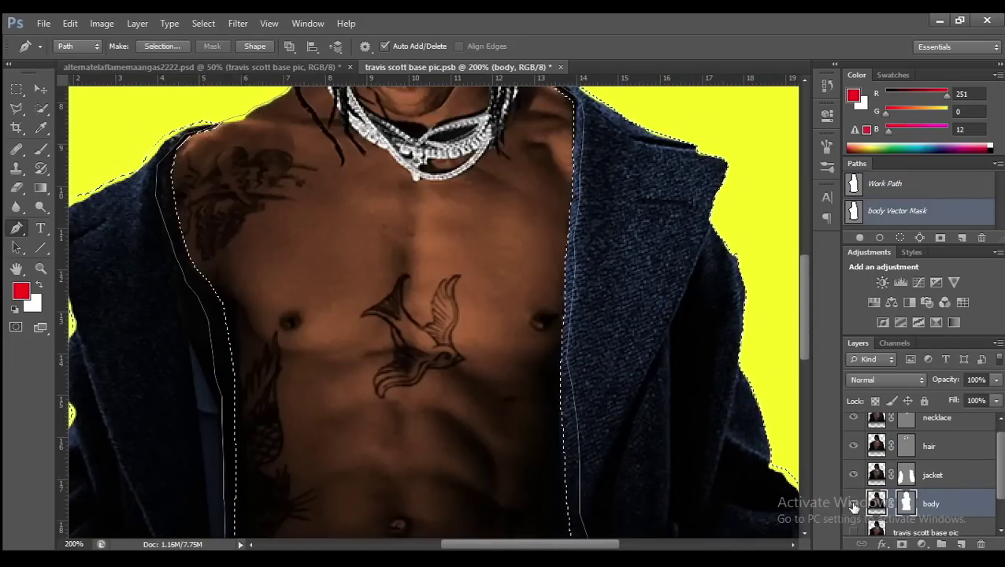
key(ctrl+0)
click(854, 503)
click(853, 503)
click(853, 503)
click(853, 503)
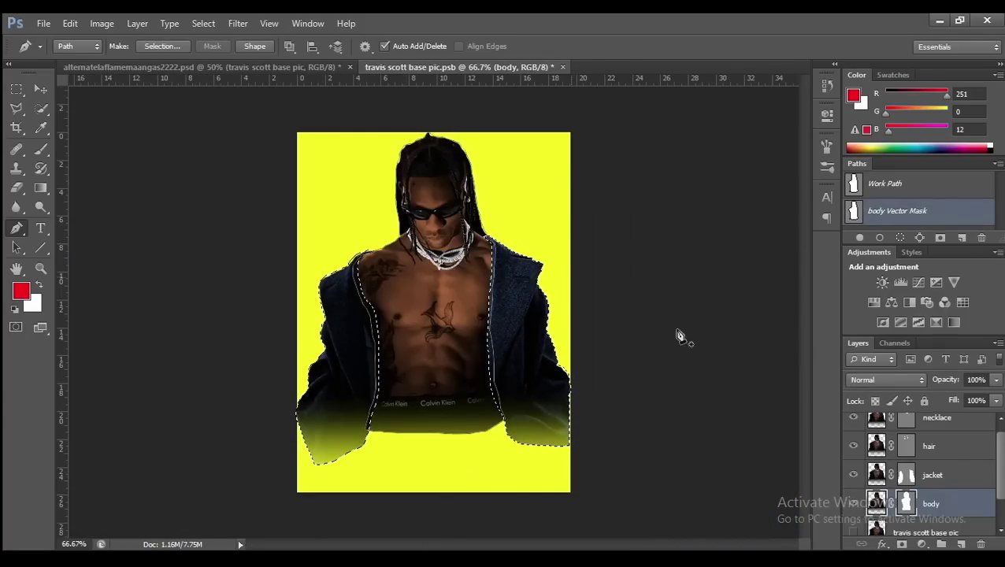
Deselect the jacket selection and zoom out to 50%
click(35, 111)
right_click(550, 41)
click(575, 47)
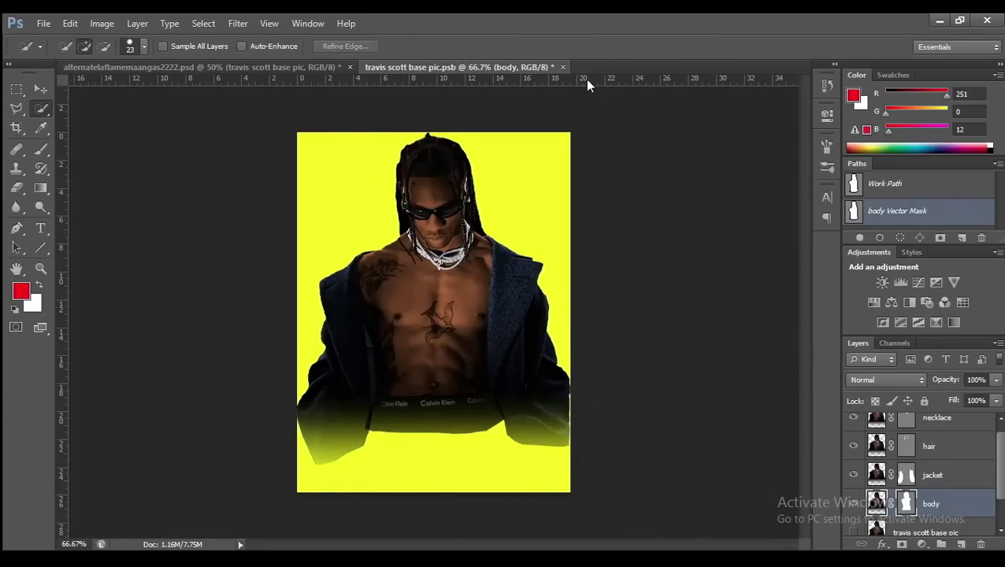
key(ctrl+minus)
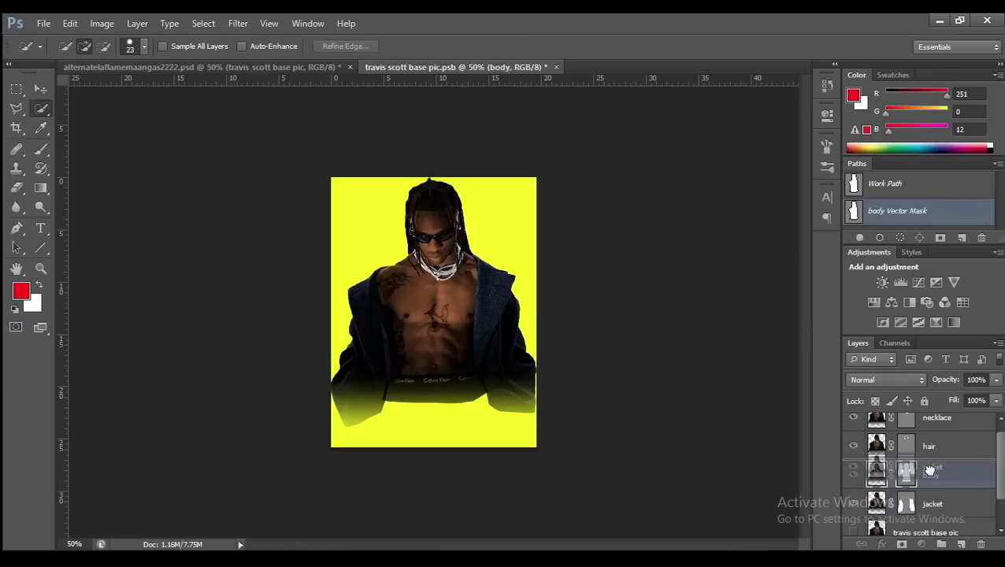
Toggle the yellow Color Fill 1 off and on to check the cutouts against transparency
click(932, 475)
key(ctrl+plus)
key(ctrl+plus)
scroll(412, 239, up, 2)
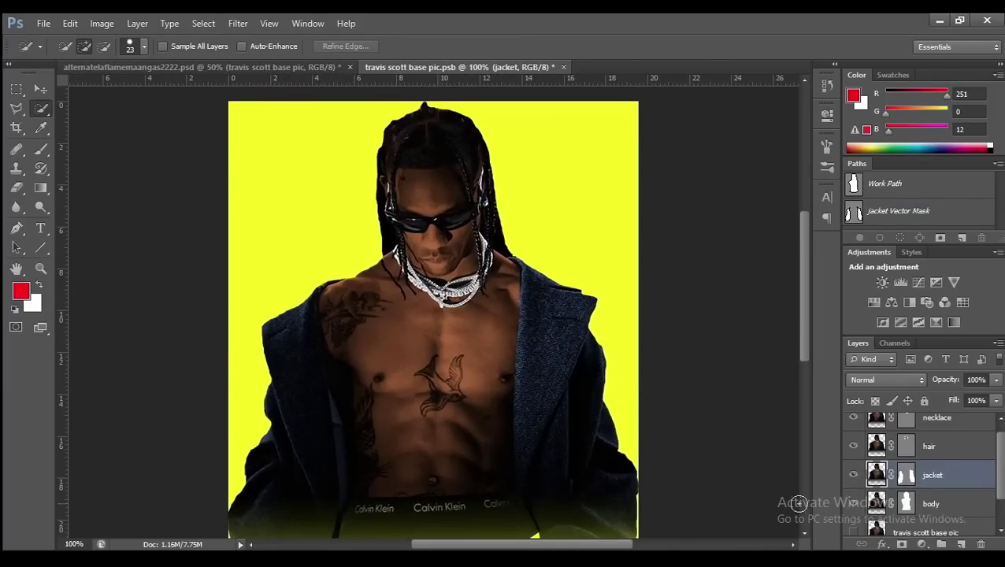
scroll(922, 472, down, 2)
click(853, 520)
drag(854, 493, 854, 520)
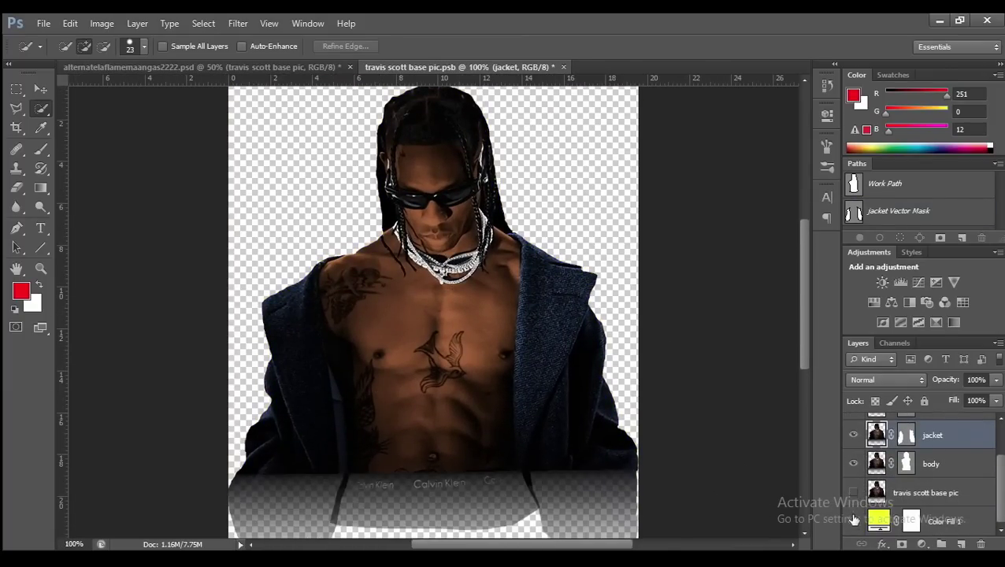
Make the hair layer active at 200% zoom with the Clone Stamp tool selected
click(912, 470)
scroll(714, 373, up, 1)
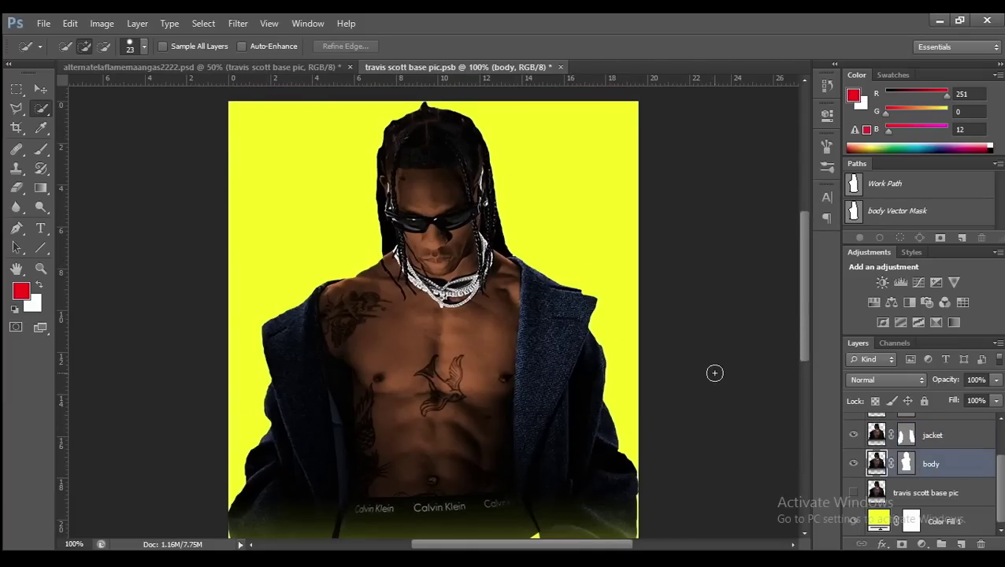
key(ctrl+plus)
scroll(988, 470, up, 2)
click(945, 457)
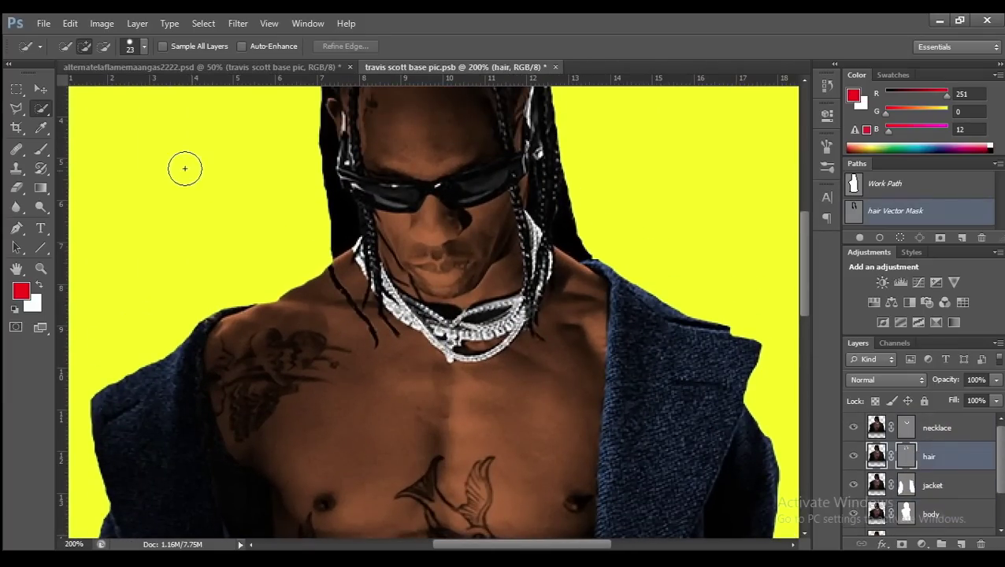
click(16, 168)
At 300% zoom with the hair layer hidden, clone skin over the face's braid marks on the body layer
scroll(345, 182, up, 1)
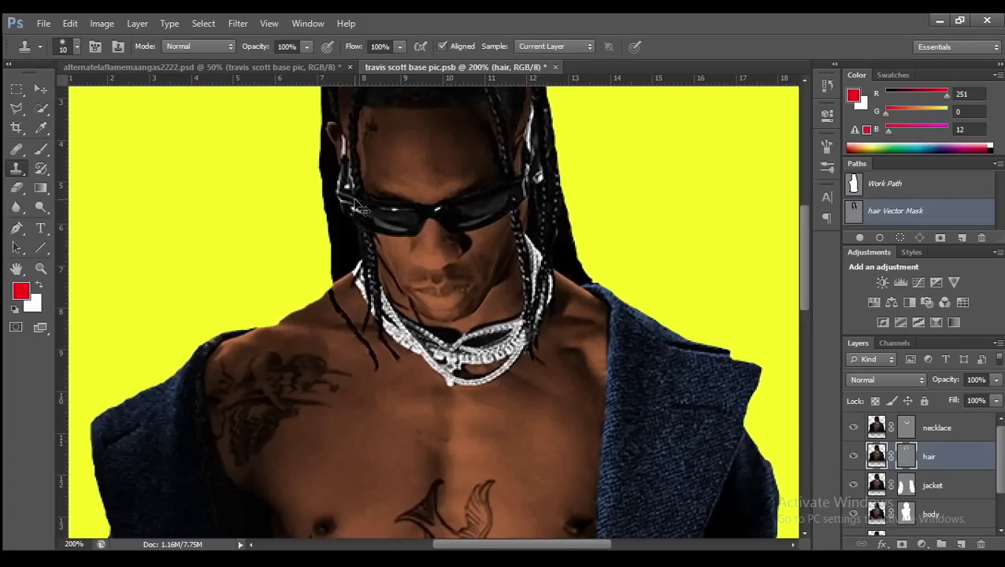
key(ctrl+plus)
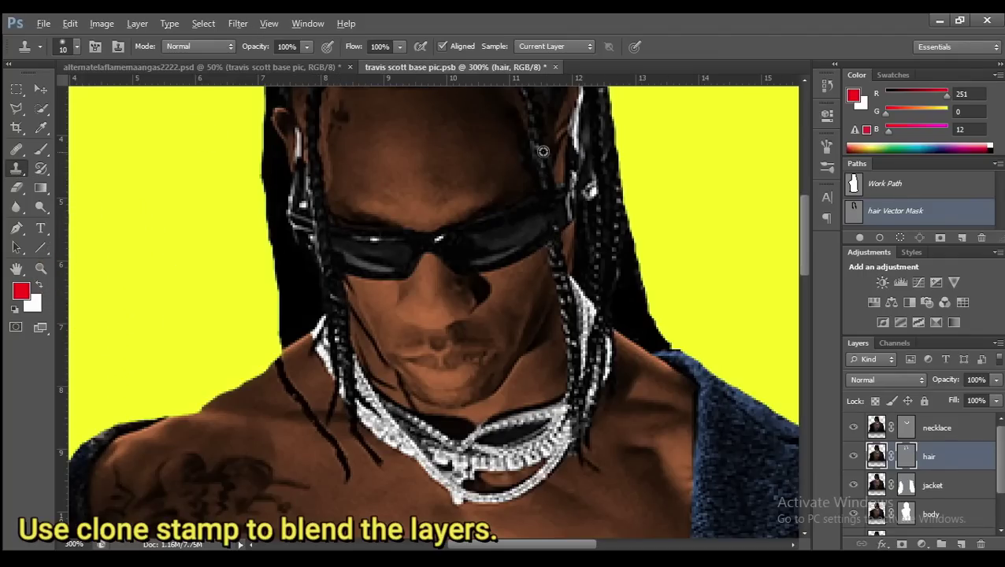
scroll(456, 223, up, 3)
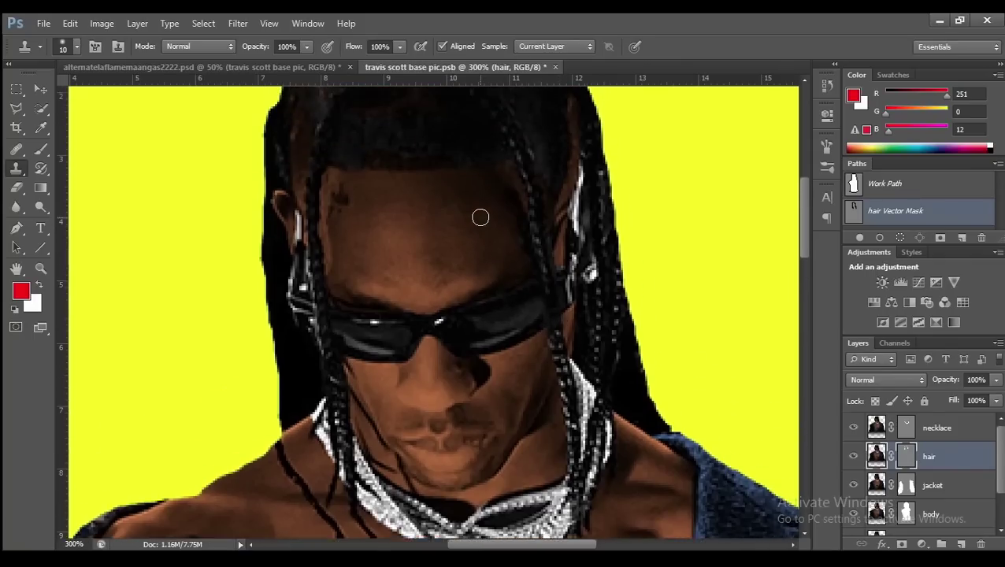
click(854, 456)
click(853, 456)
click(853, 456)
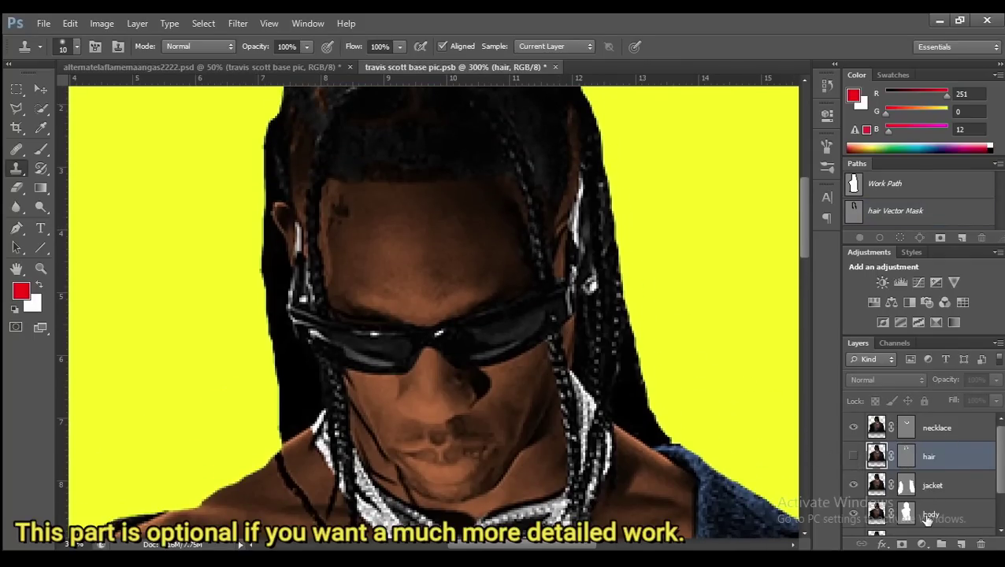
click(930, 515)
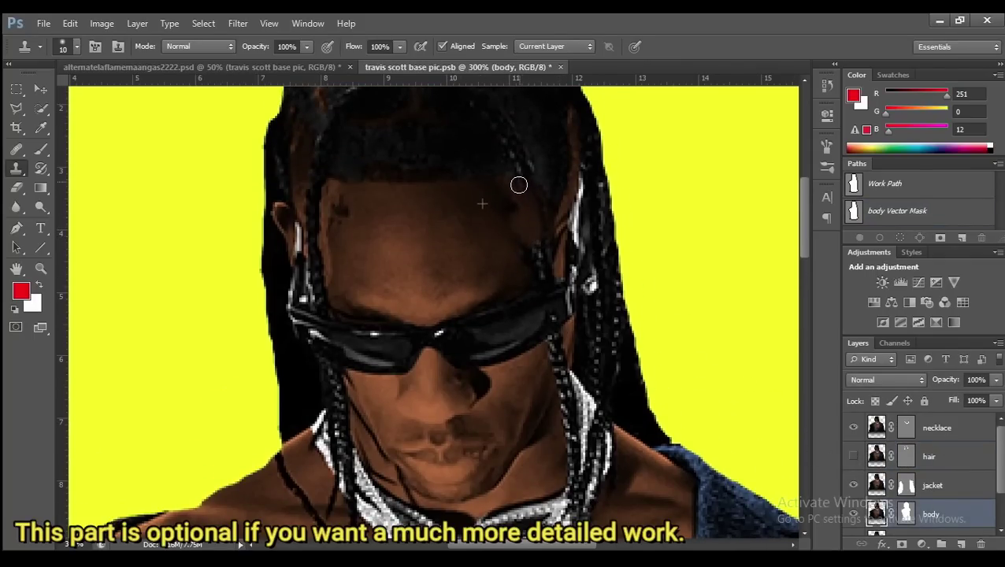
drag(519, 185, 537, 276)
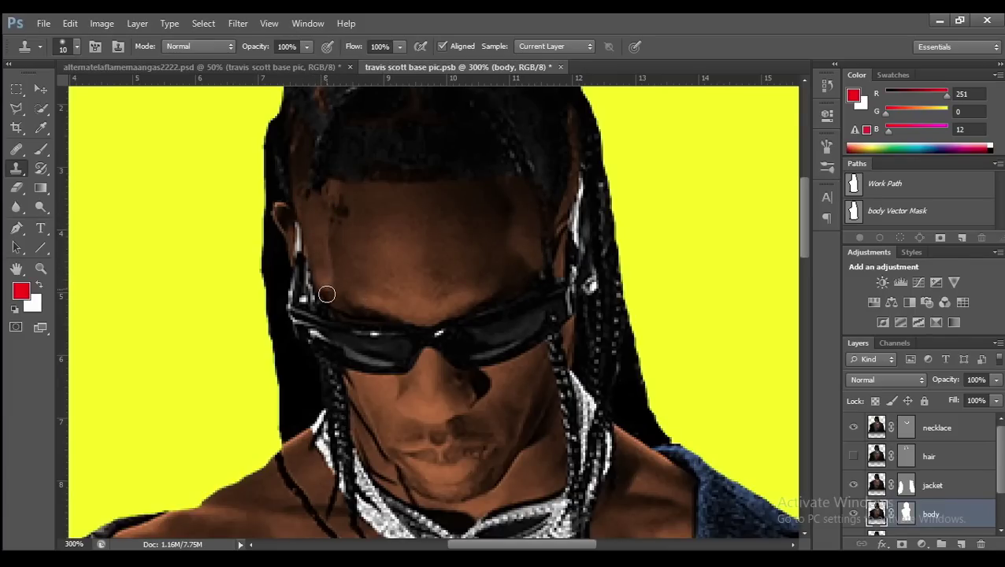
scroll(339, 316, down, 1)
scroll(394, 315, down, 1)
scroll(489, 247, up, 1)
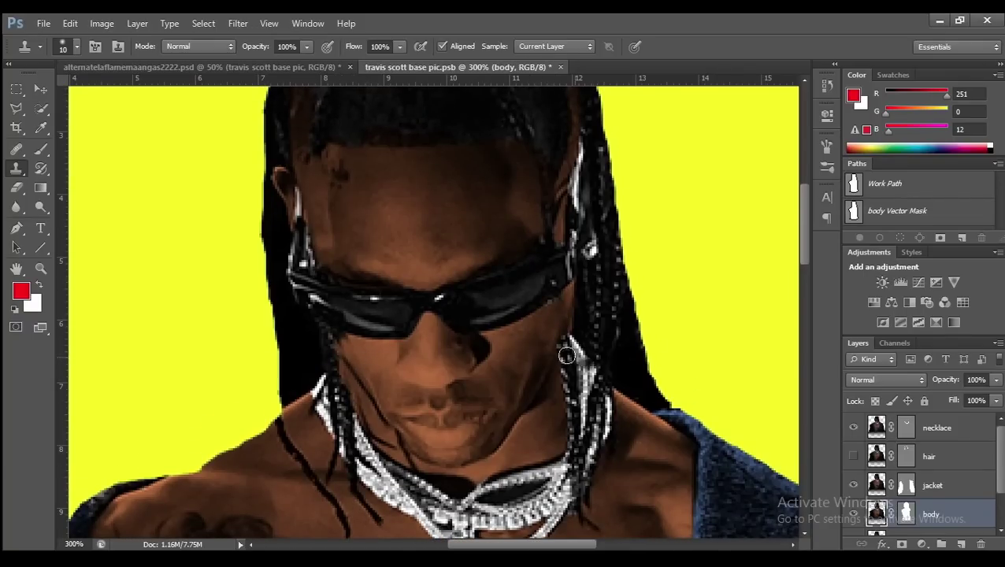
scroll(325, 470, down, 1)
scroll(327, 425, down, 1)
Clone detail over the necklace layer's right strand, then hide the necklace layer
key(alt+period)
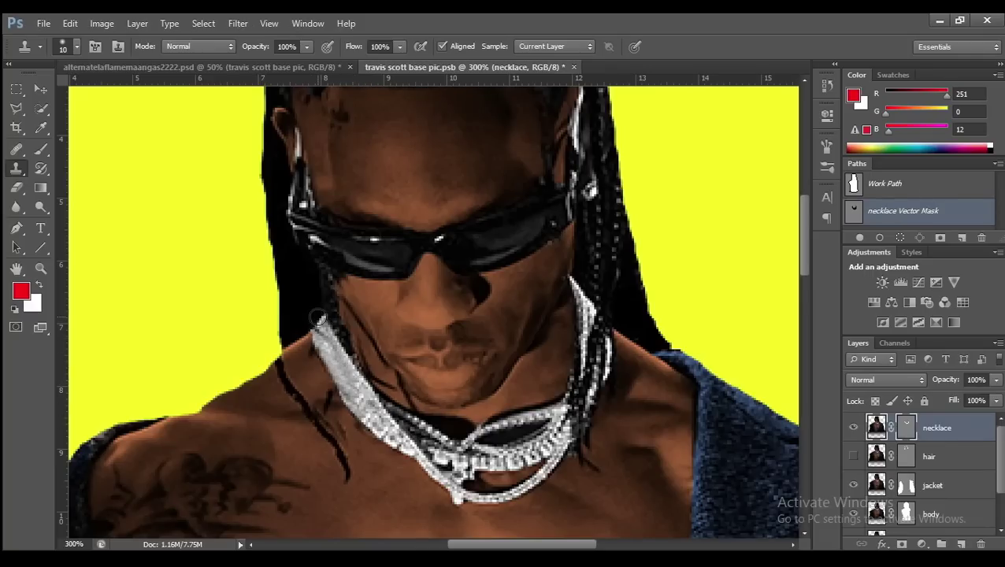
drag(583, 299, 584, 375)
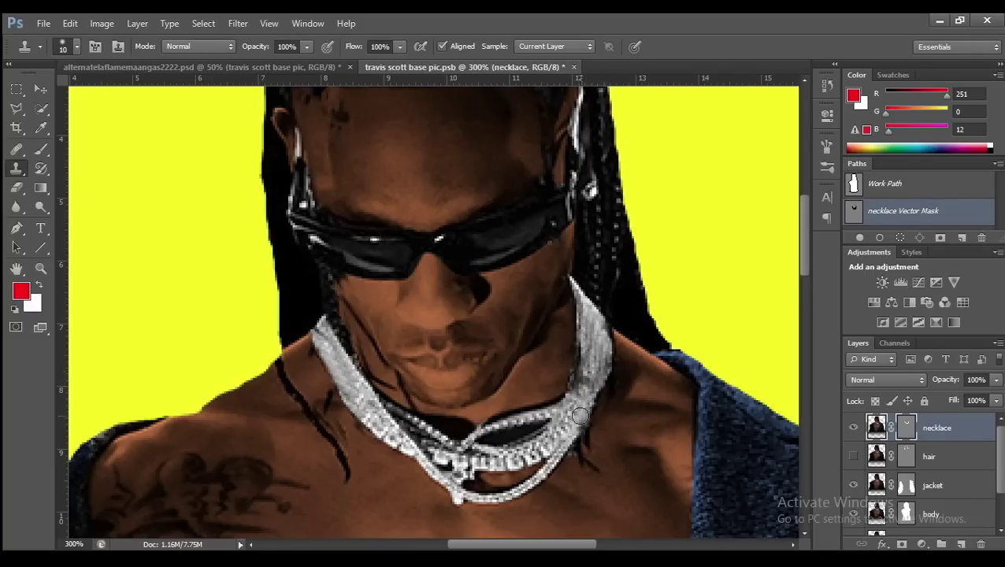
key(ctrl+minus)
key(ctrl+plus)
click(854, 428)
Clone skin over the chest necklace and neck hair strands on the body layer, brush size 20 then 11
click(931, 514)
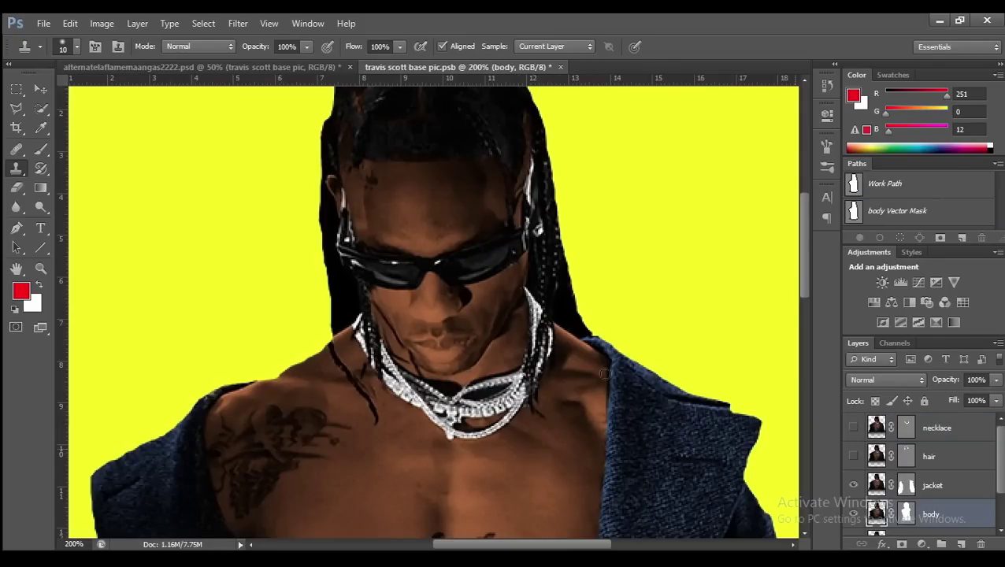
key(bracketright)
mouse_move(441, 409)
mouse_down()
mouse_move(535, 318)
mouse_move(389, 382)
mouse_up()
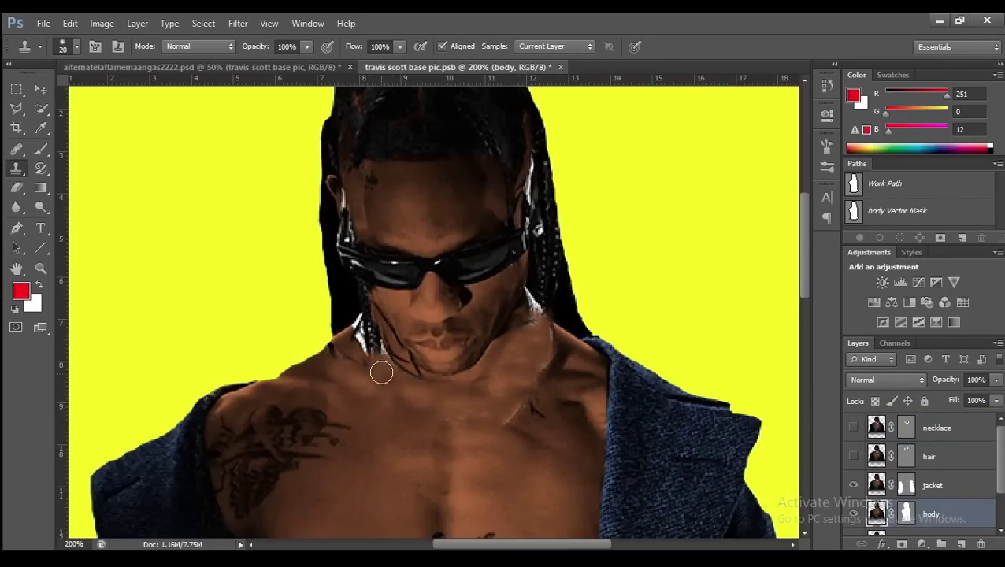
drag(382, 373, 332, 348)
click(62, 46)
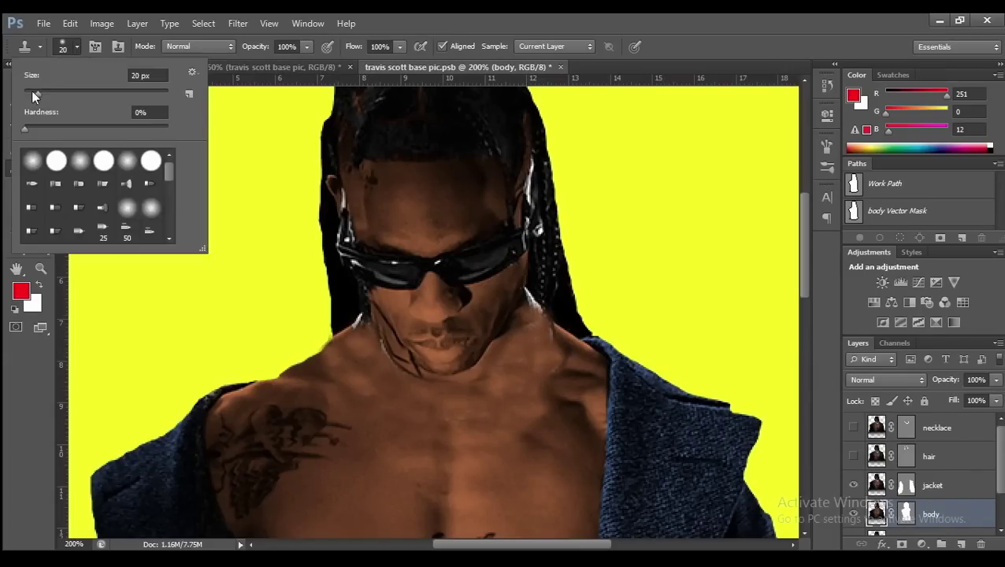
scroll(536, 379, up, 3)
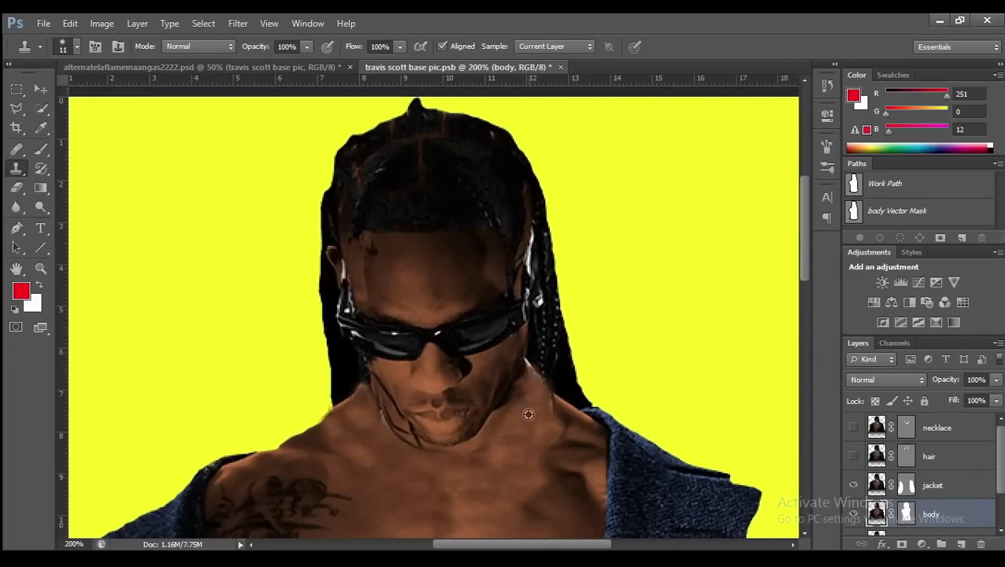
scroll(528, 415, down, 3)
scroll(498, 437, down, 1)
Compare the necklace layer, move the hair layer to the top, and hide the jacket layer
click(853, 427)
click(854, 427)
click(853, 427)
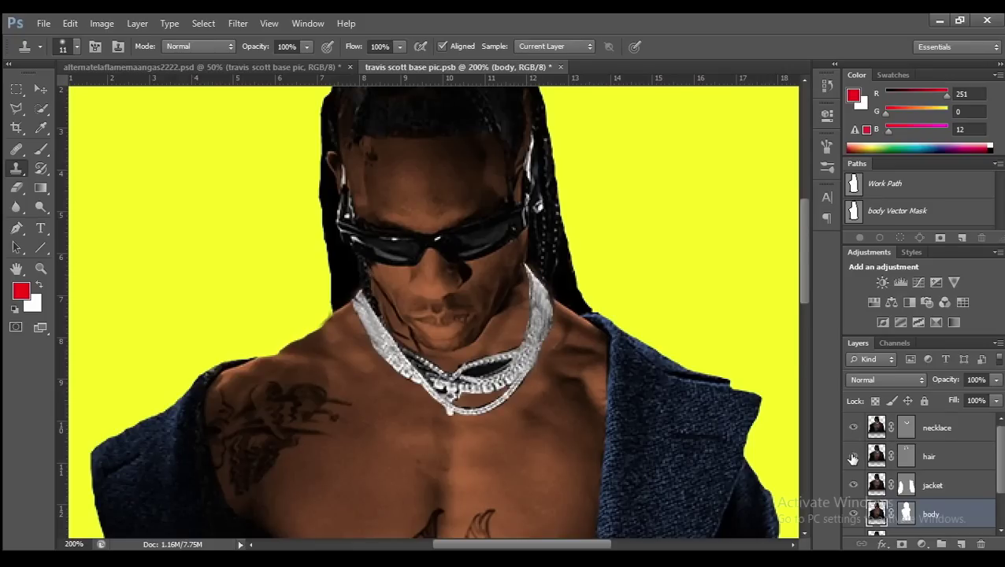
click(853, 457)
drag(930, 458, 927, 425)
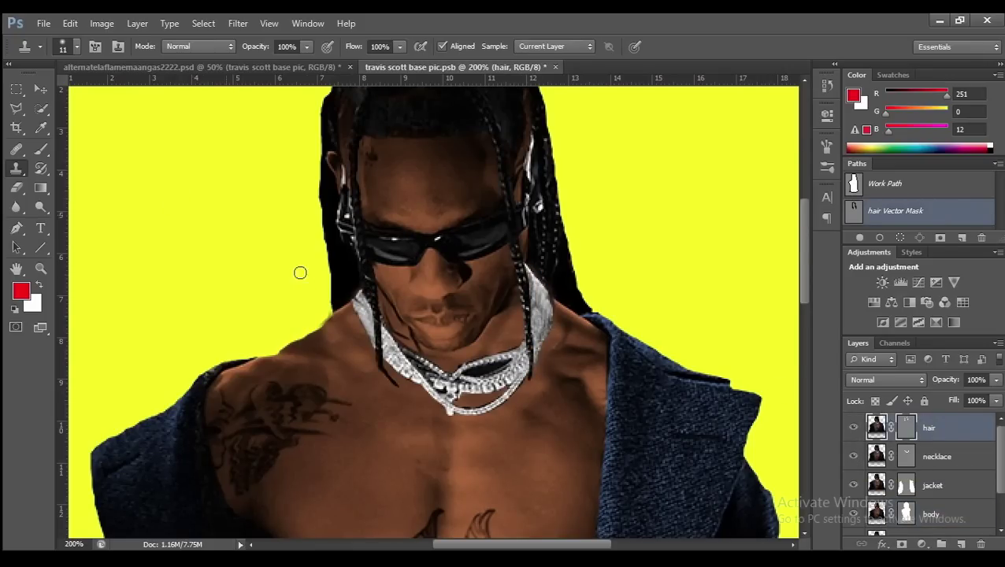
key(ctrl+minus)
key(ctrl+minus)
scroll(929, 473, down, 1)
click(853, 459)
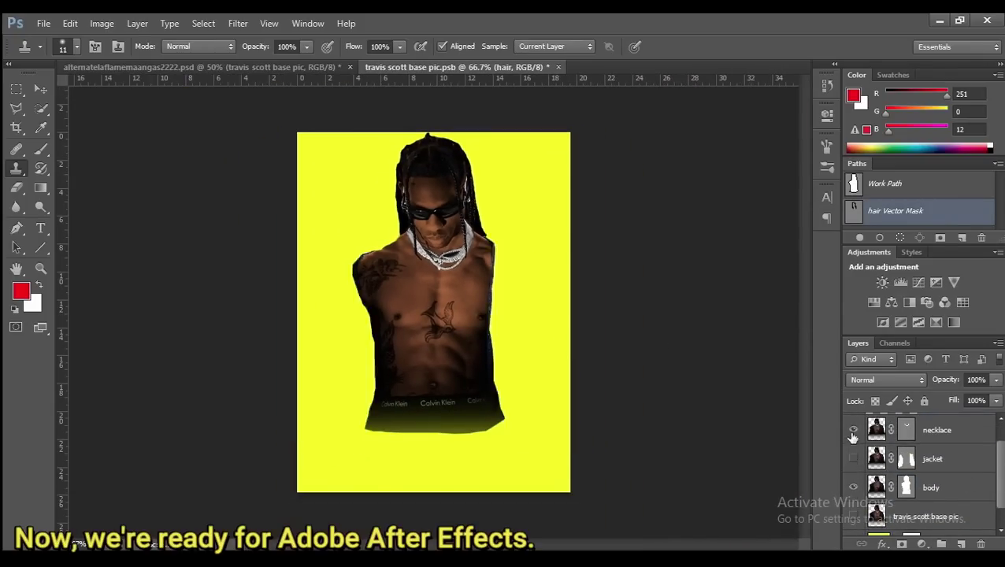
scroll(999, 486, up, 1)
click(853, 428)
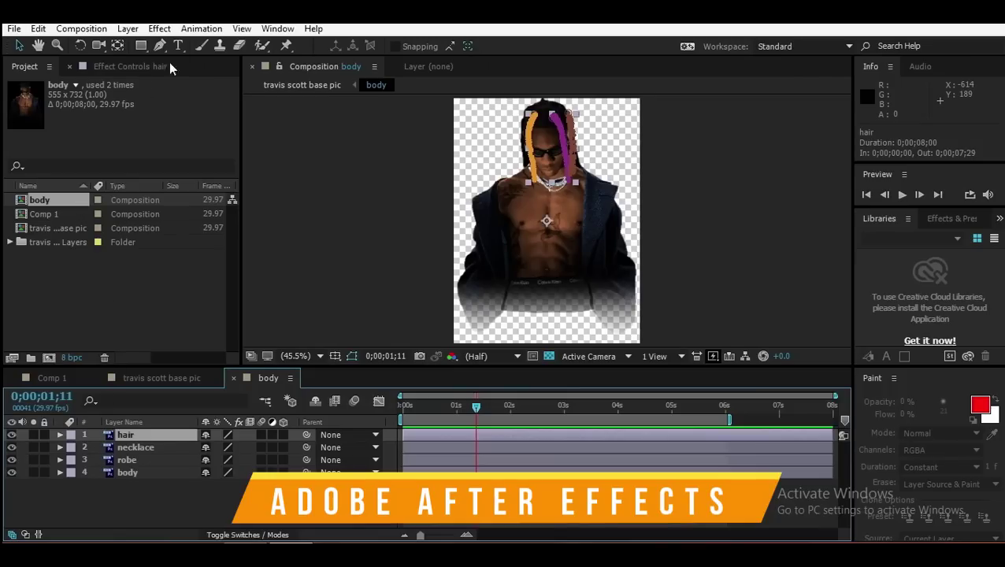
Apply Turbulent Displace to the hair and keyframe Offset X to 95.5, repeating keyframes through 6 seconds
click(159, 28)
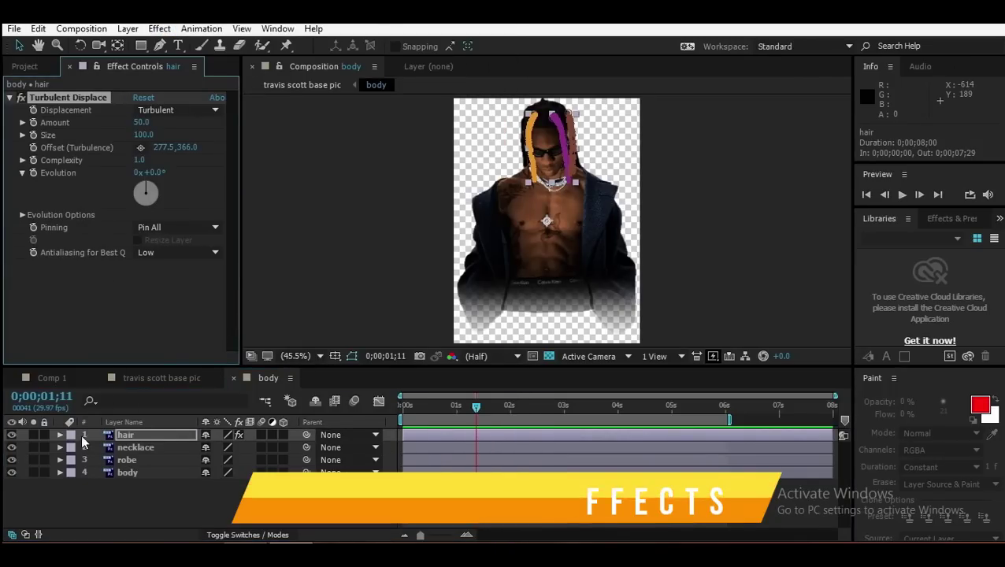
click(60, 435)
scroll(335, 485, down, 2)
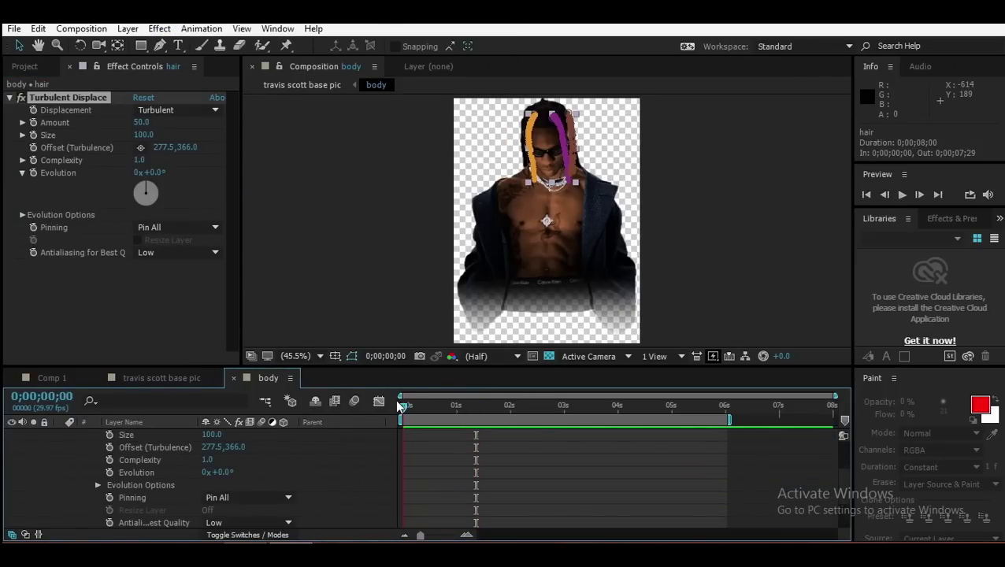
click(33, 148)
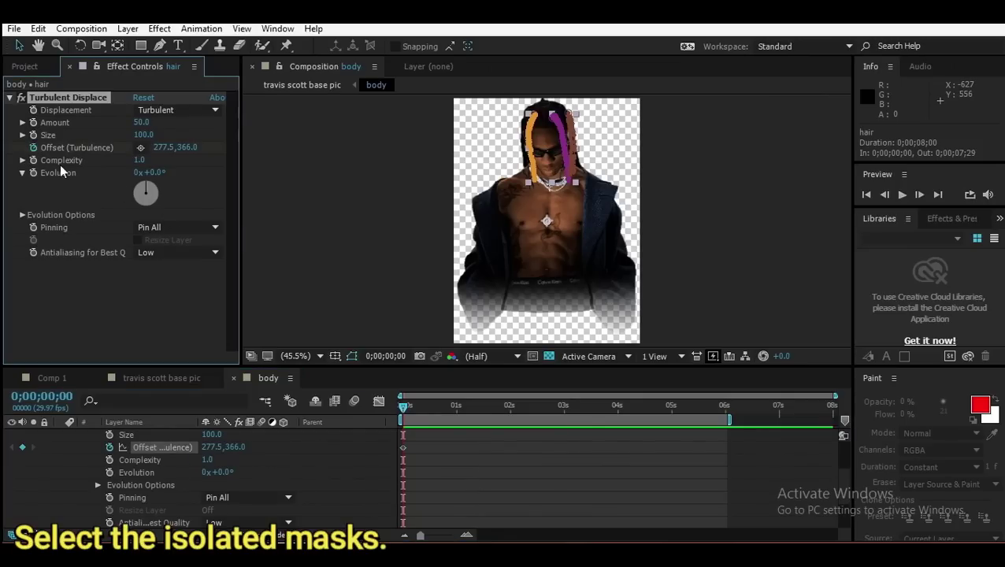
mouse_move(399, 416)
mouse_down()
mouse_move(505, 416)
mouse_move(510, 404)
mouse_up()
click(167, 147)
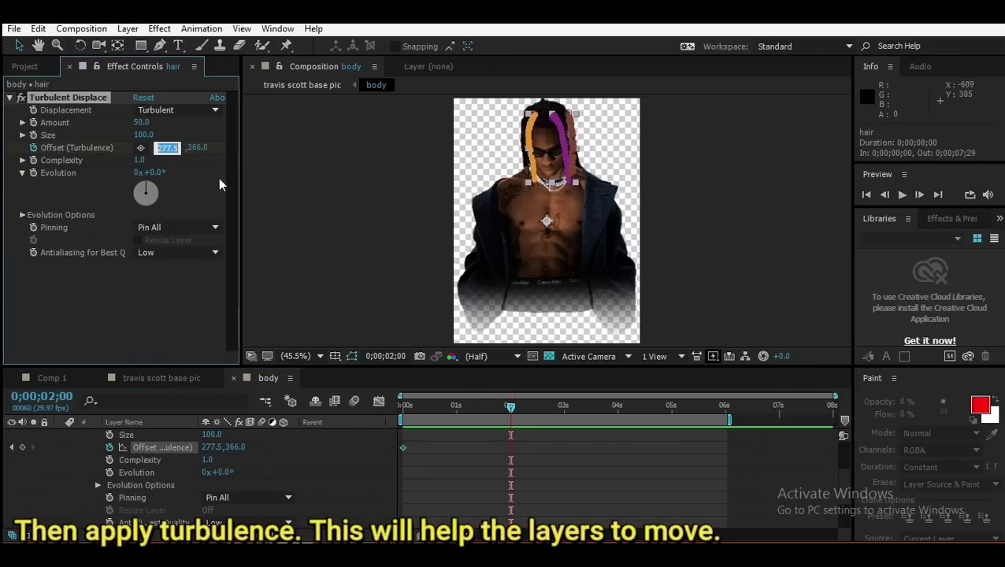
text(95.5)
key(Return)
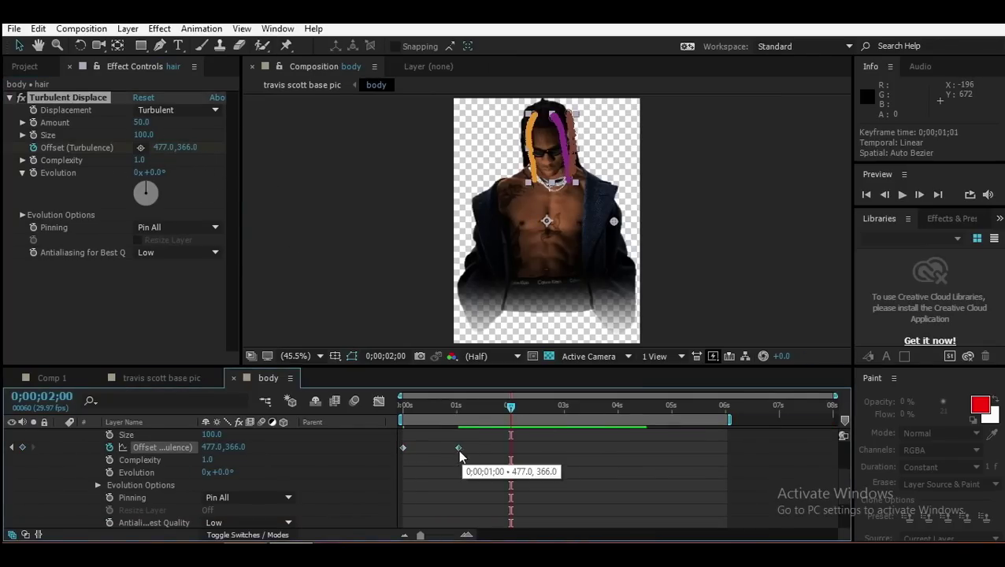
drag(511, 405, 671, 405)
key(ctrl+v)
key(ctrl+v)
key(ctrl+v)
key(Home)
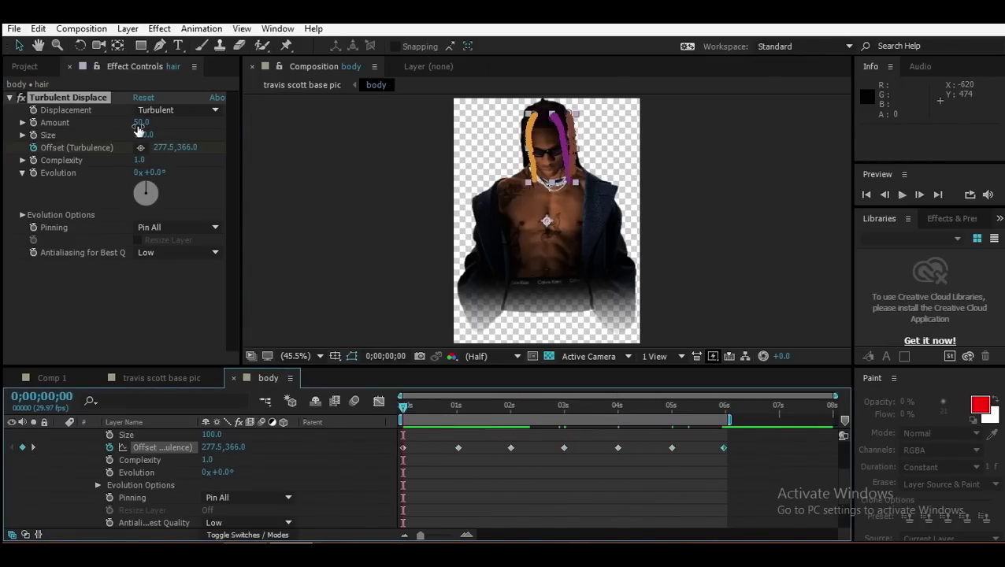
Set the hair's Turbulent Displace Amount to 20, Size to 30 and Pinning to Pin Top, previewing the motion
click(139, 124)
click(402, 325)
key(space)
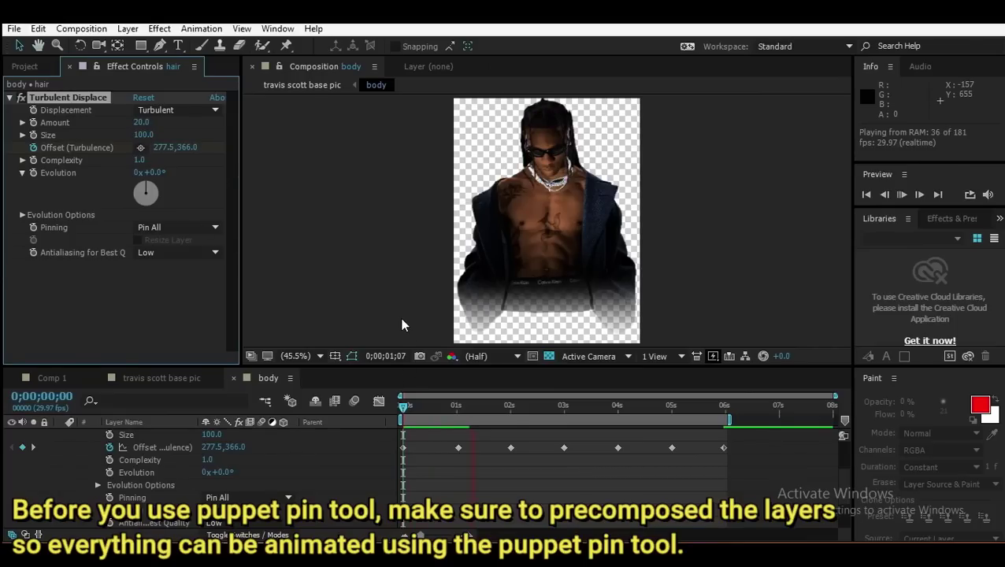
text(30)
key(Return)
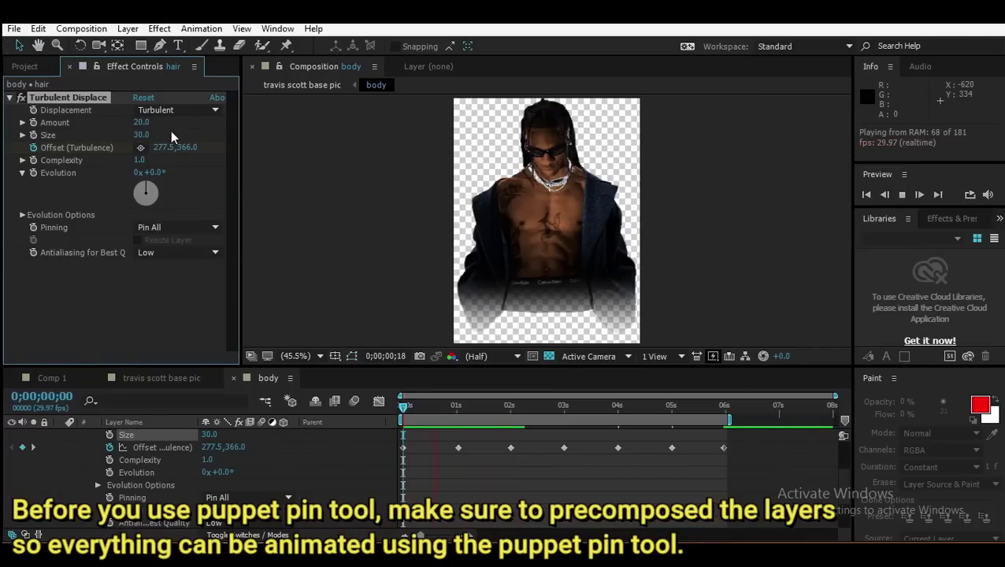
scroll(552, 153, up, 6)
scroll(407, 235, down, 4)
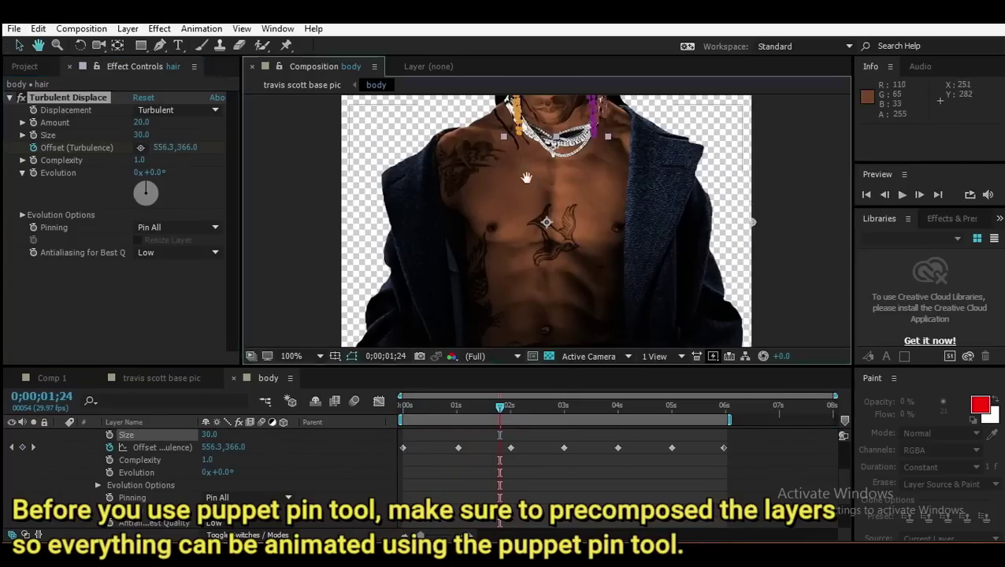
click(177, 227)
click(161, 307)
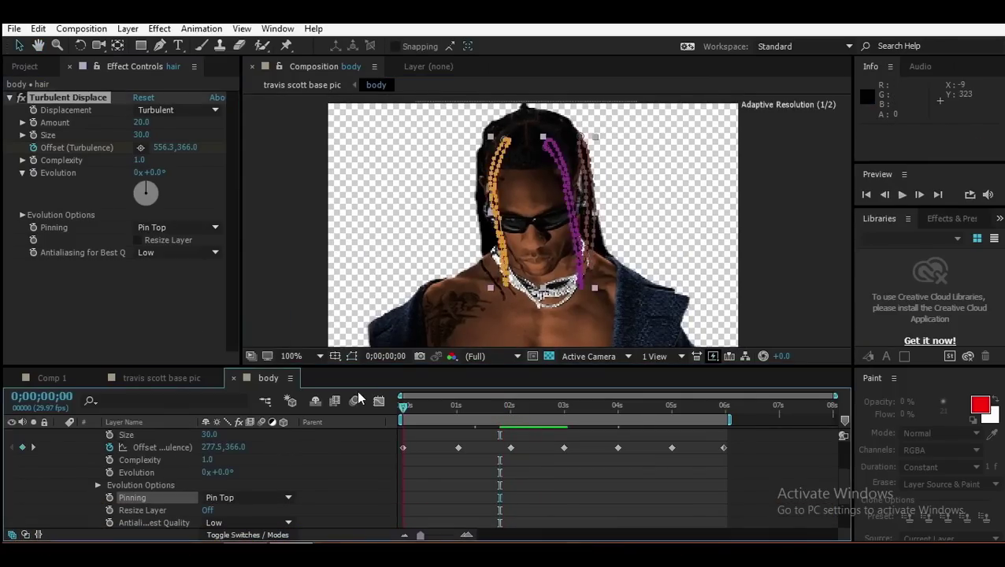
key(space)
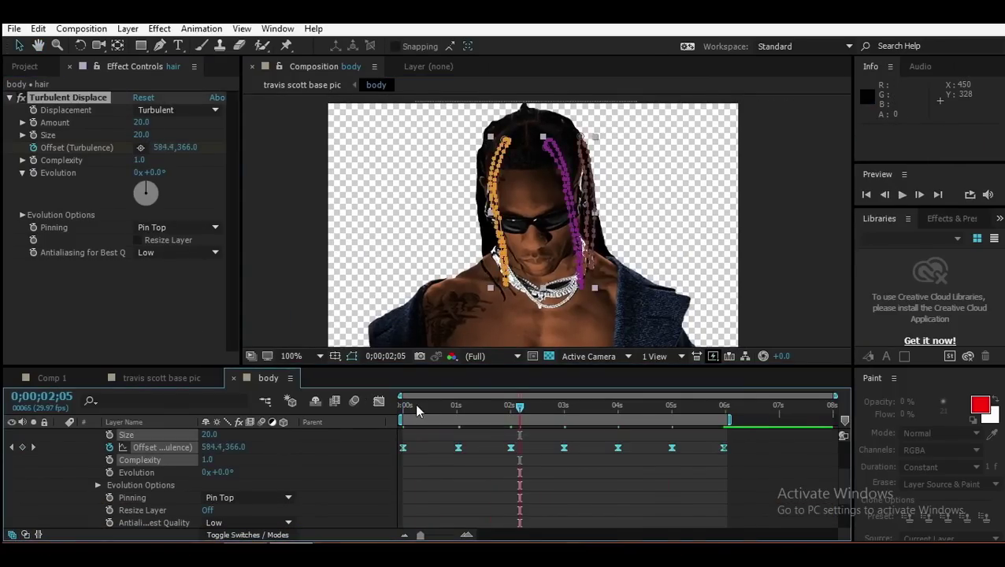
Apply Turbulent Displace to the necklace layer and keyframe its Offset, entering 577 at 1 second
click(135, 447)
click(159, 28)
click(206, 61)
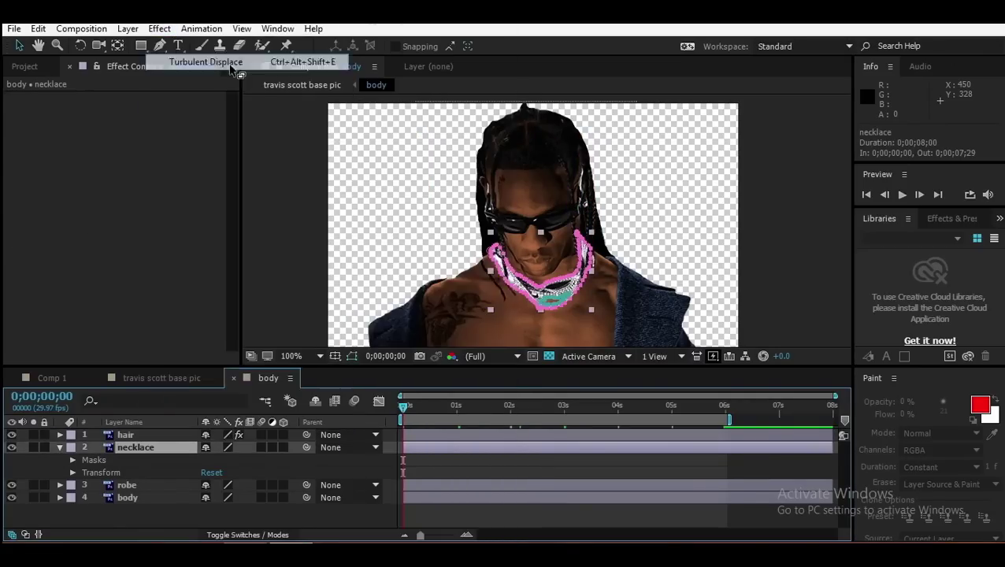
click(34, 148)
click(510, 405)
click(167, 148)
key(Return)
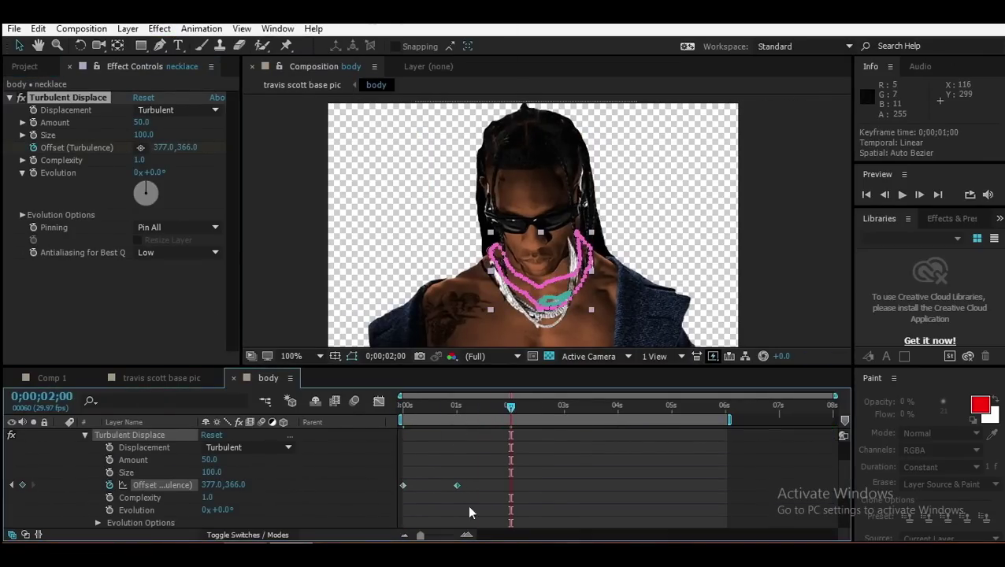
click(563, 405)
text(577)
key(Return)
Paste necklace Offset keyframes through 6 seconds, set Size to 20, and preview
key(ctrl+v)
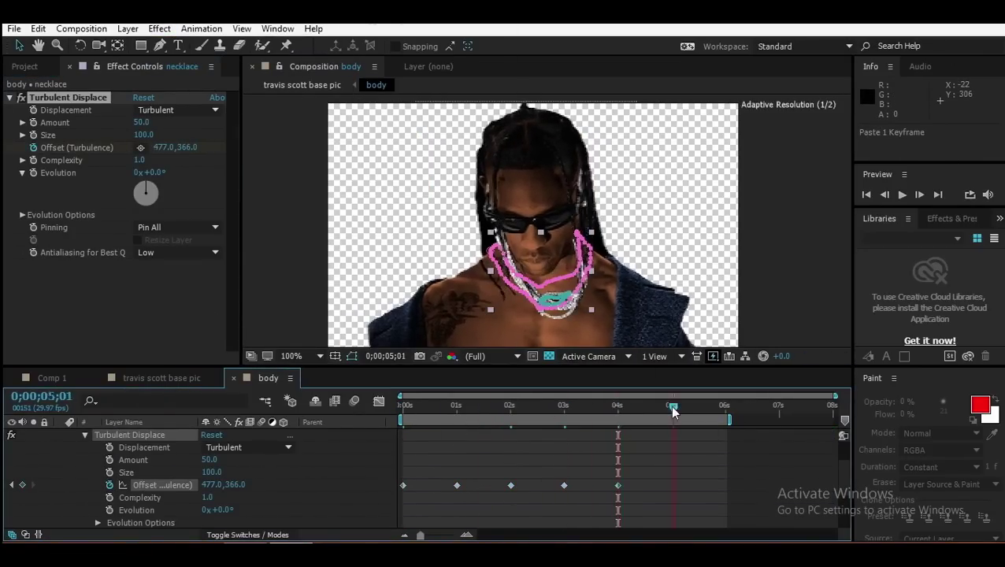
click(671, 405)
key(ctrl+v)
click(725, 405)
key(ctrl+v)
key(Home)
text(20)
key(Return)
key(space)
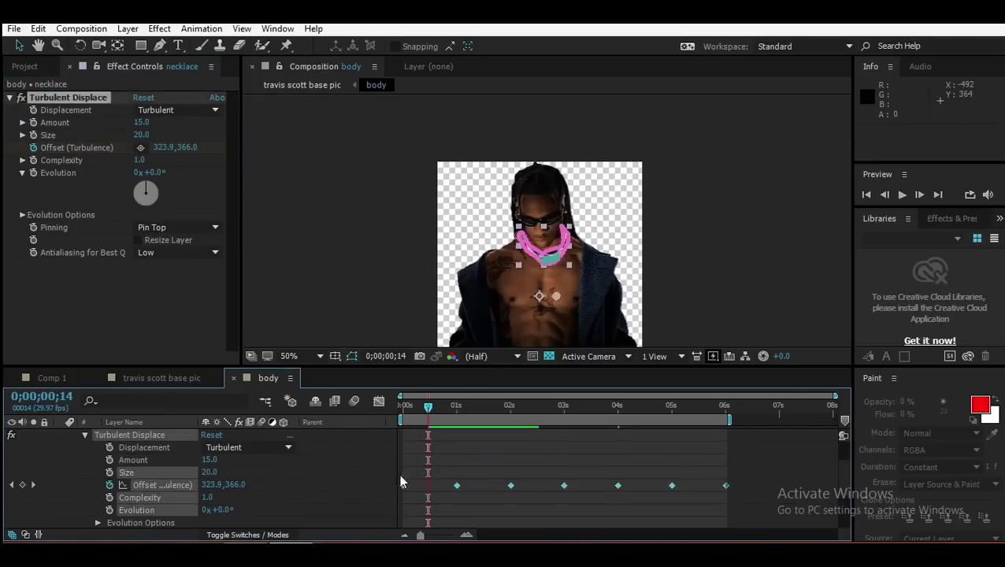
click(60, 447)
Apply Turbulent Displace to the robe layer, keyframe its Offset to 6 seconds, and set Size to 30
click(59, 459)
key(ctrl+alt+shift+e)
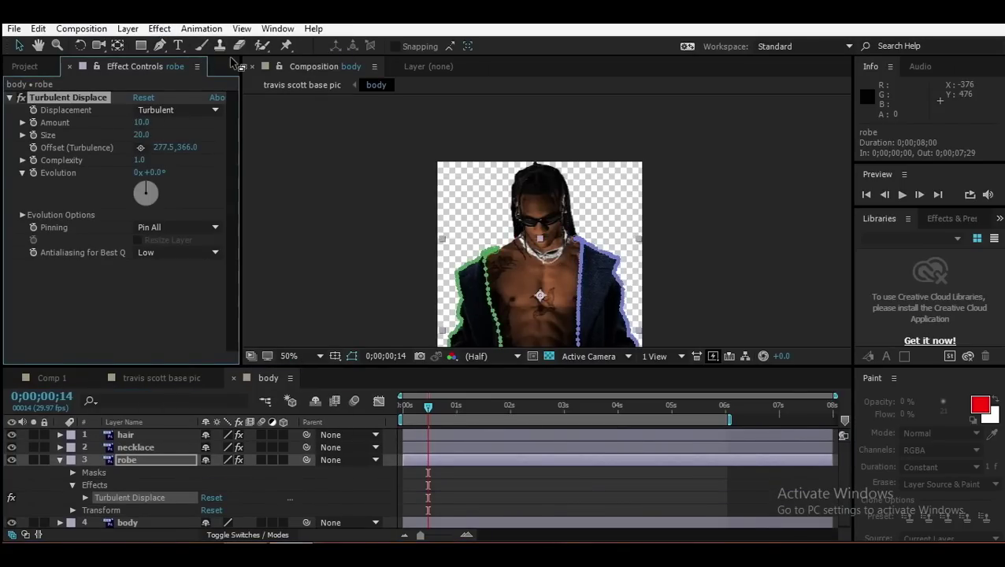
drag(428, 406, 486, 406)
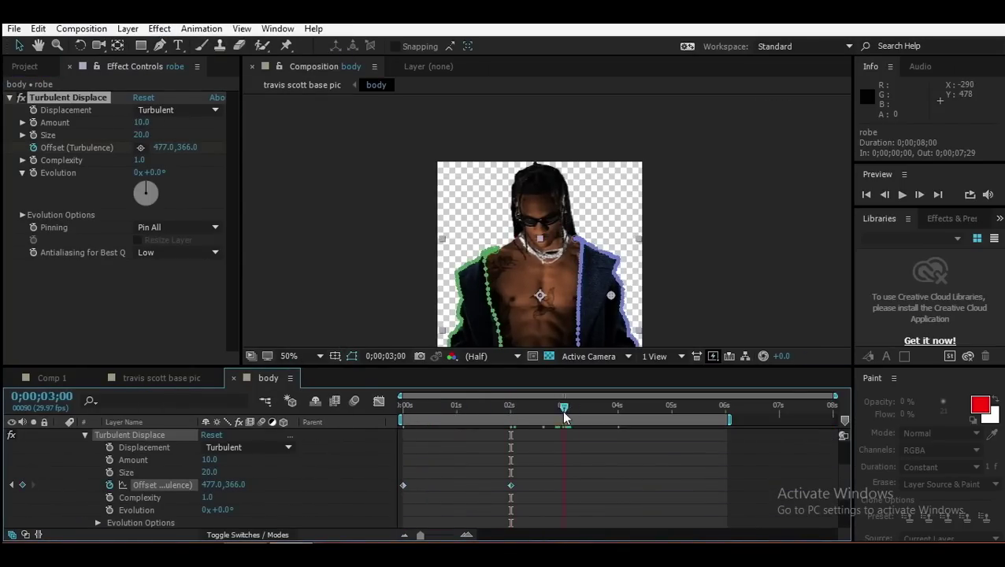
key(End)
drag(175, 147, 150, 148)
key(space)
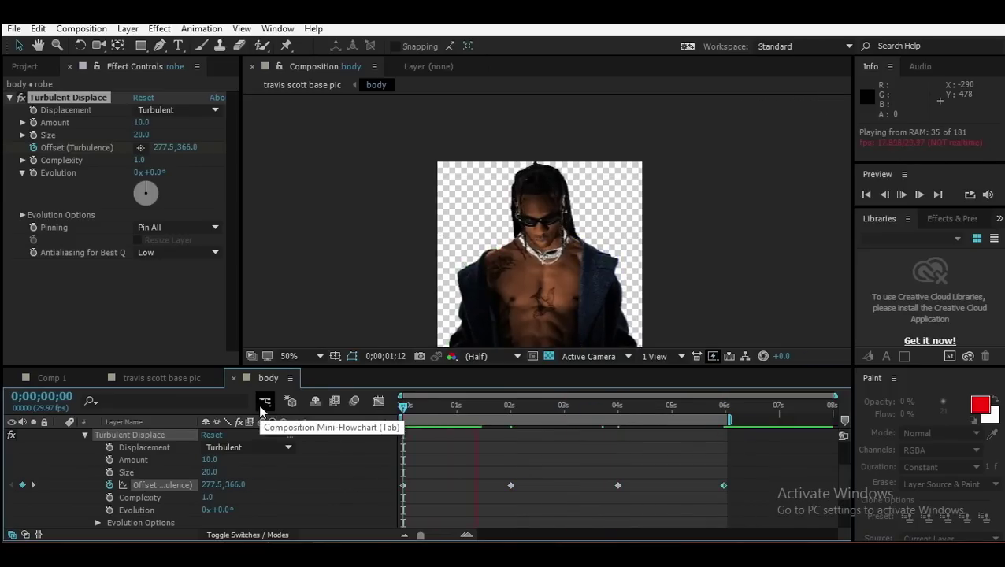
click(141, 135)
text(30)
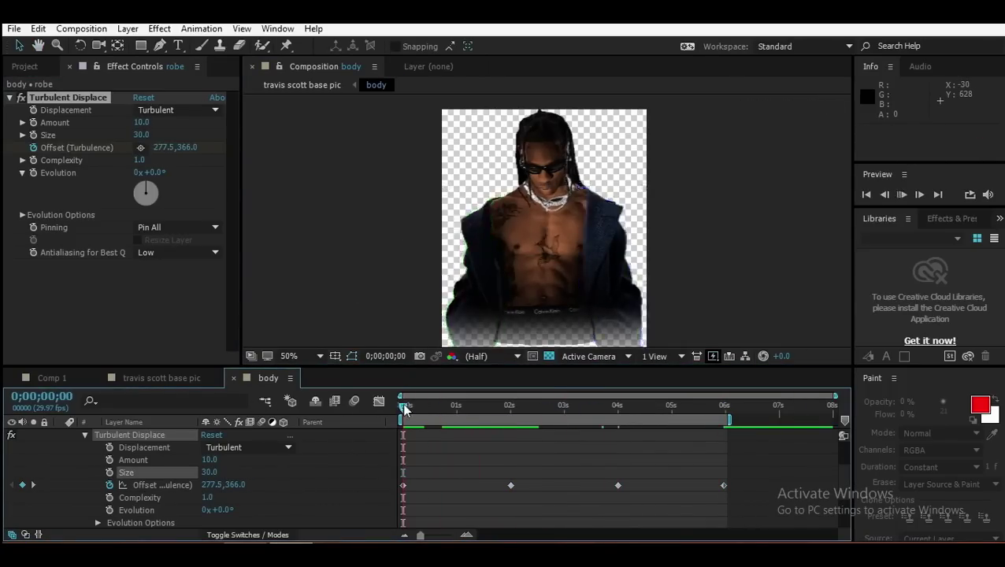
click(142, 123)
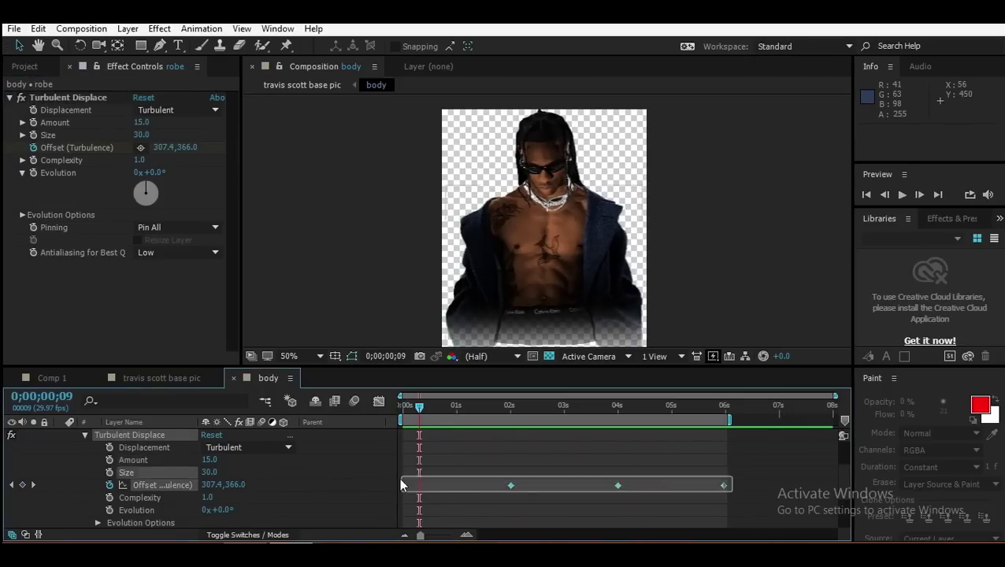
click(162, 378)
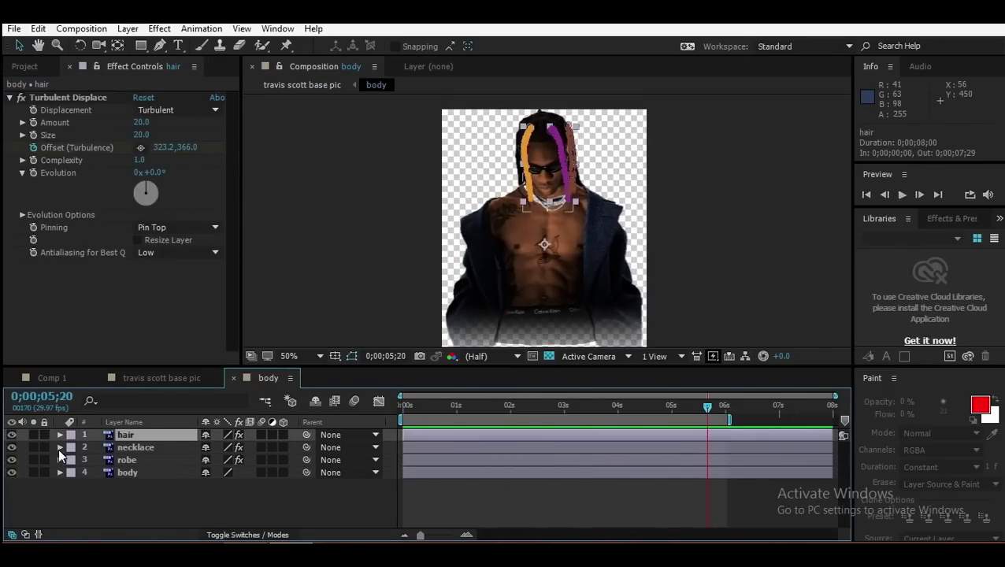
Place puppet pins on the body image at the coat hem, neck and shoulder
click(286, 47)
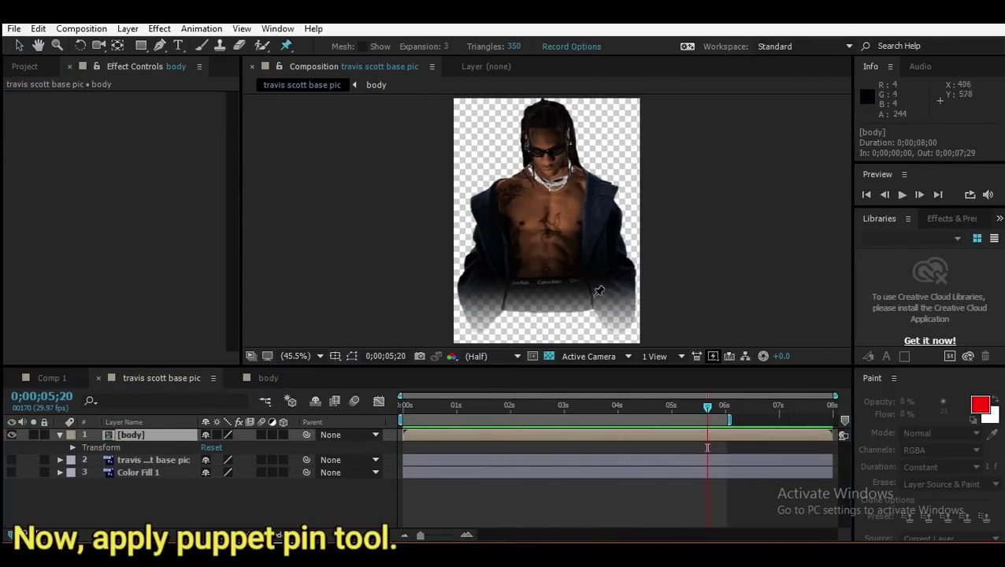
click(579, 302)
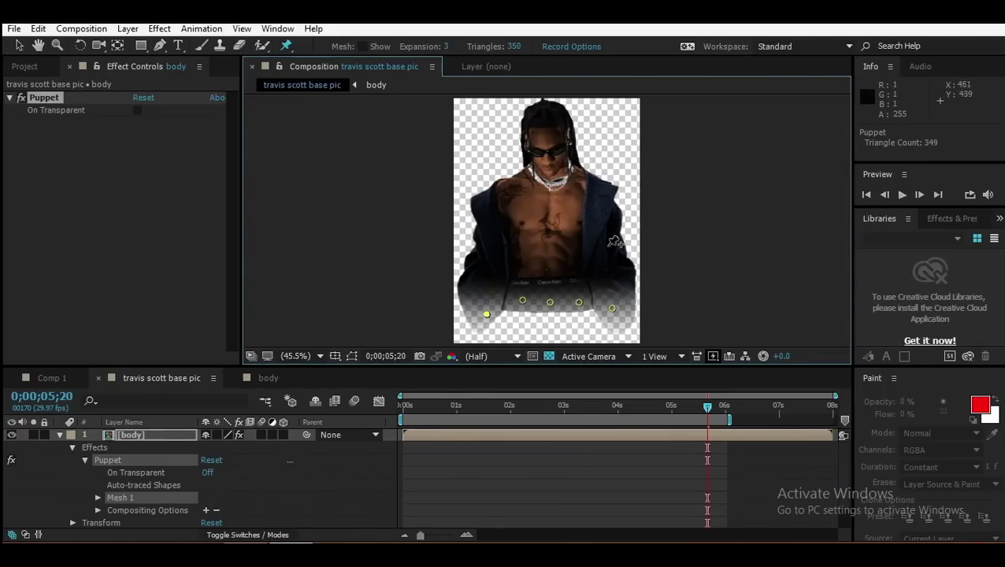
click(517, 179)
click(580, 172)
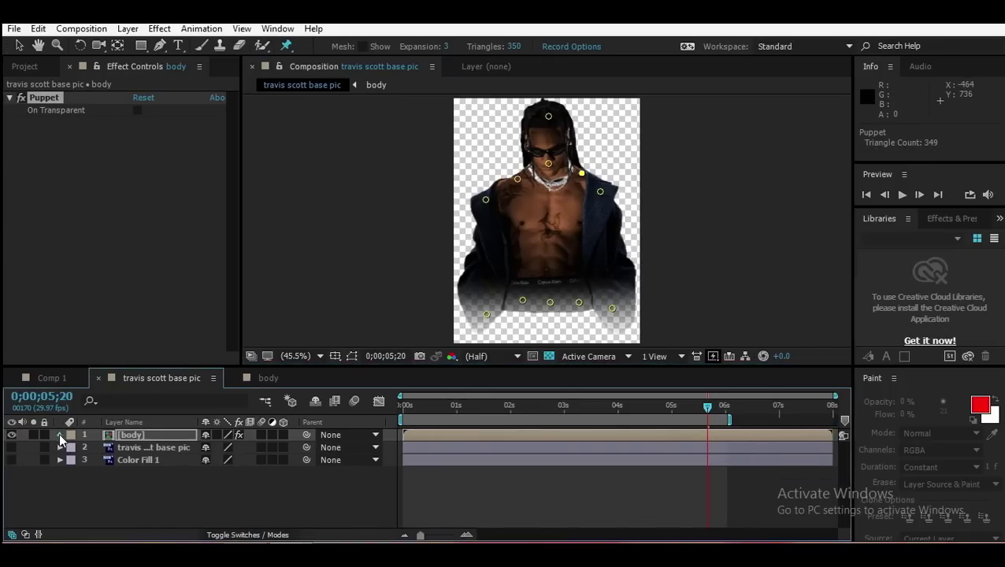
Reveal the pin position keyframes and shift the upper pins' keyframes to the timeline start
key(u)
key(Home)
shift+click(155, 510)
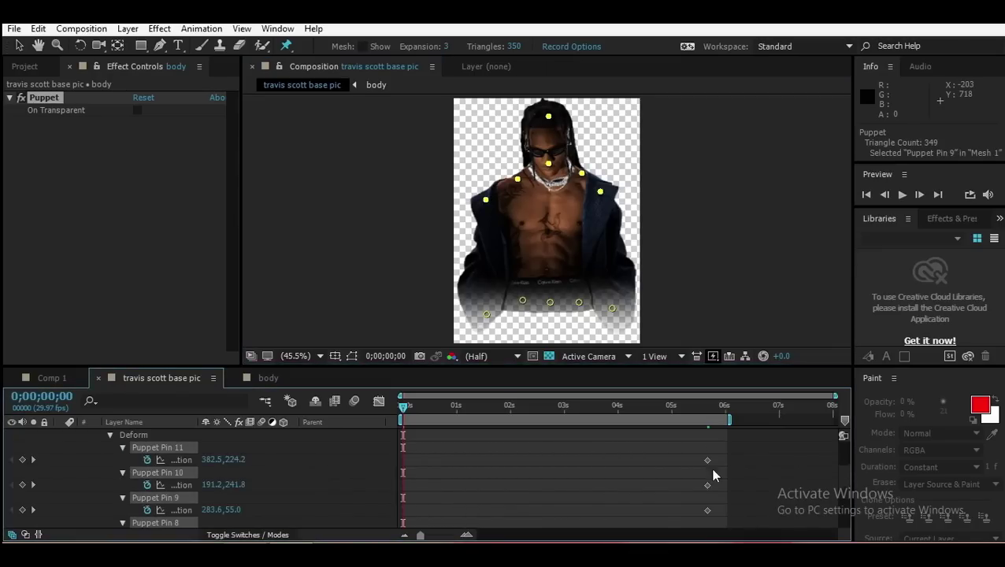
drag(708, 476, 568, 477)
drag(460, 486, 405, 477)
click(510, 405)
click(548, 119)
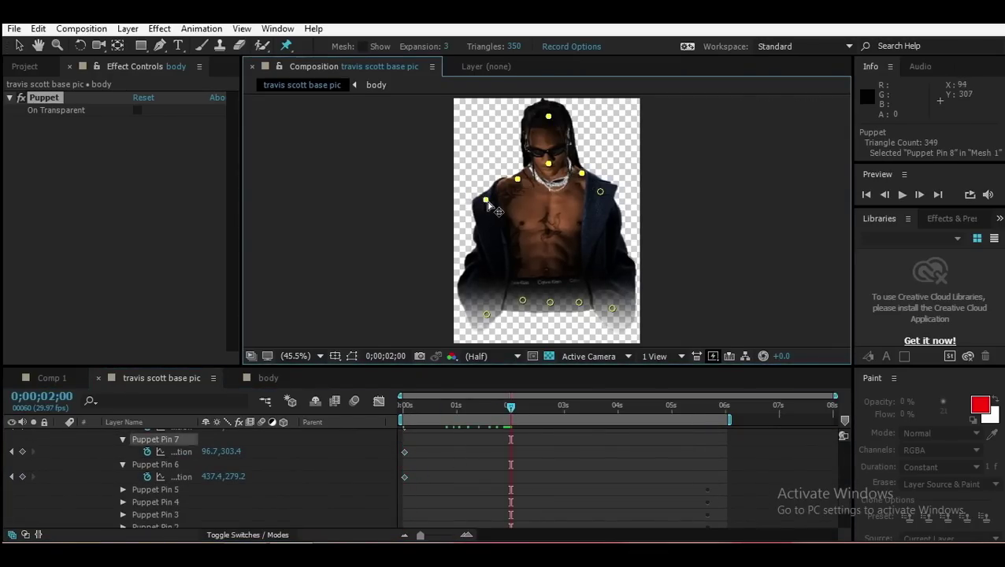
Pose the head and right-shoulder pins at the two-second mark and preview the motion
drag(488, 205, 490, 196)
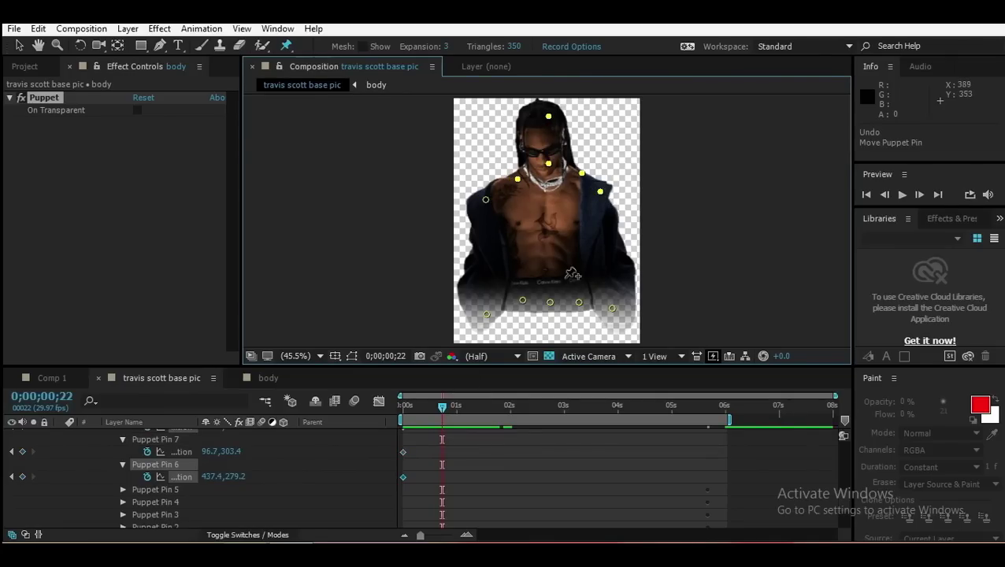
click(486, 201)
drag(445, 408, 512, 398)
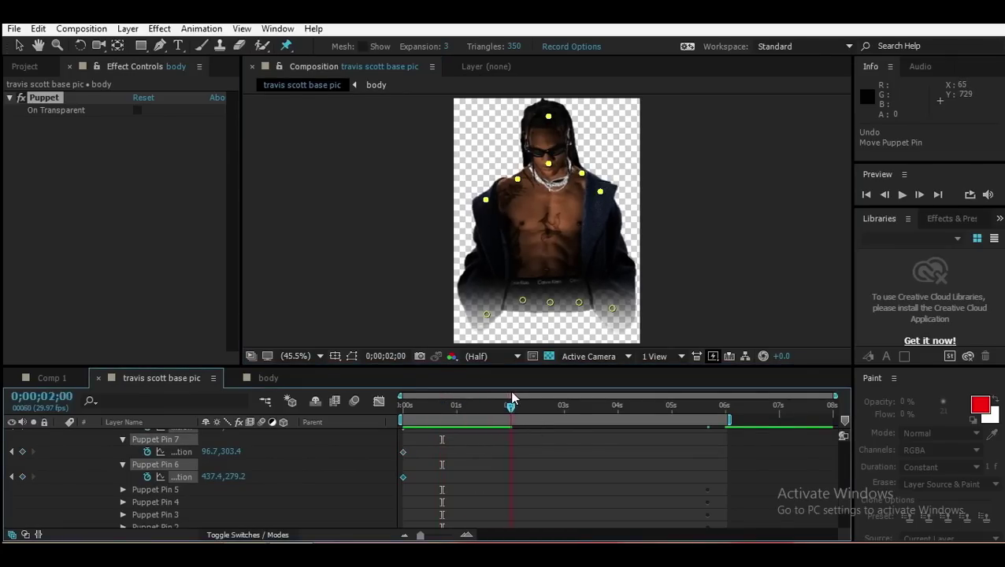
click(597, 190)
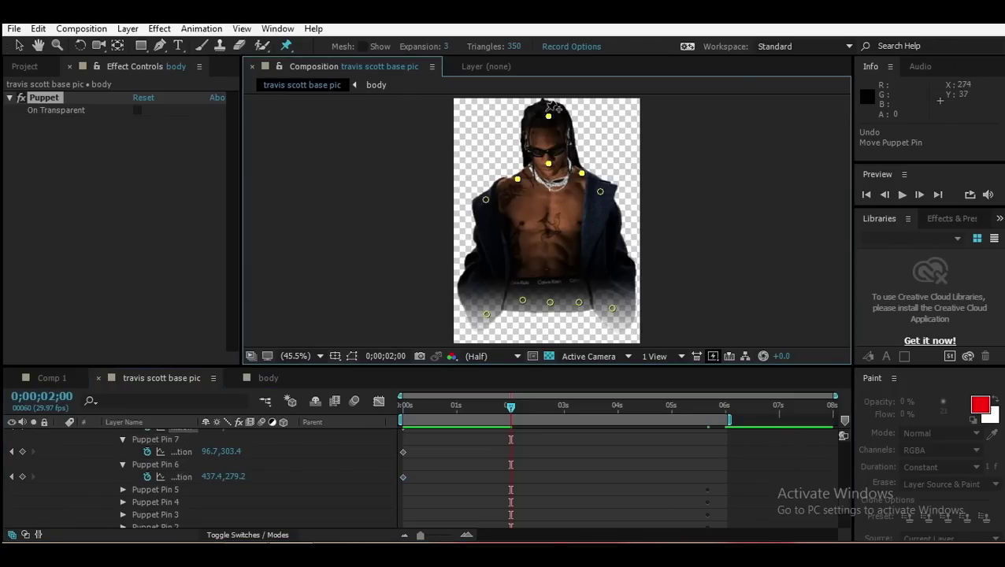
drag(548, 118, 541, 118)
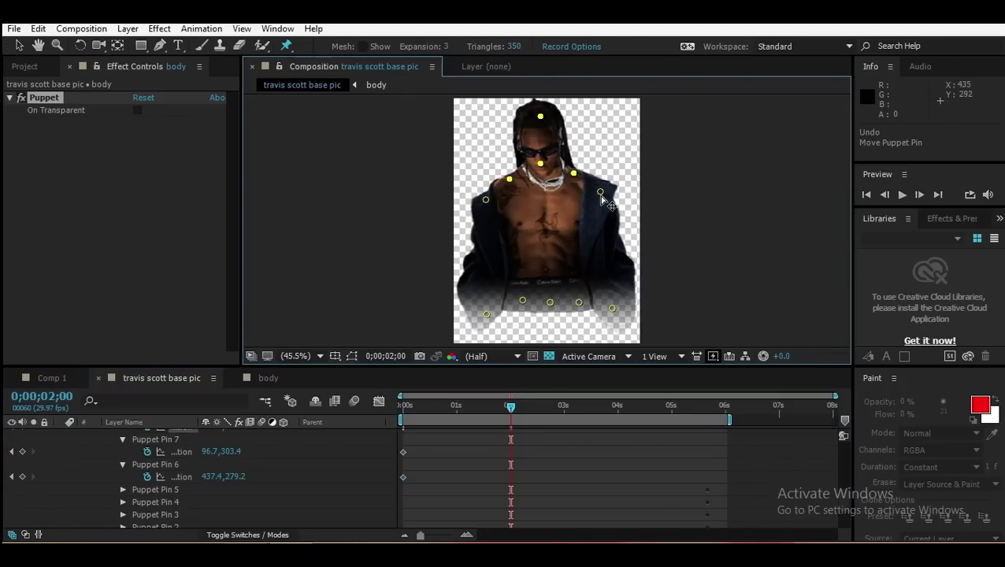
drag(601, 193, 603, 188)
key(space)
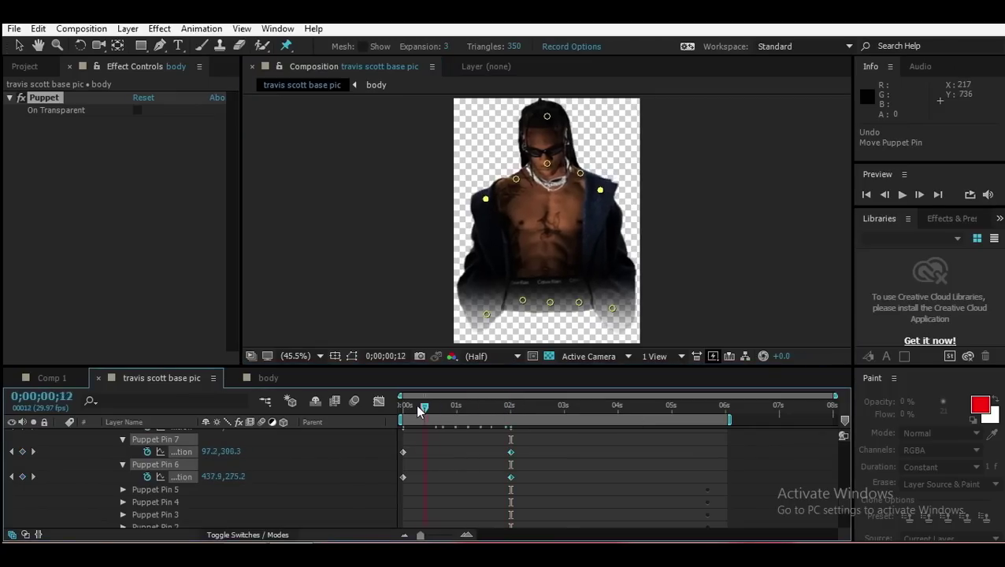
key(space)
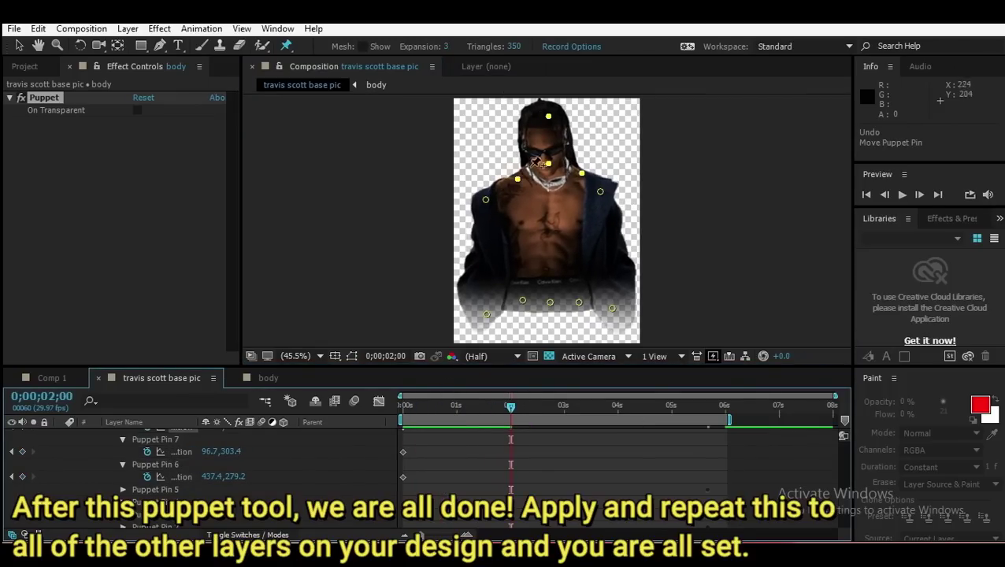
Refine the upper pins and pull the left-shoulder pin left at exactly two seconds
drag(514, 410, 511, 408)
drag(555, 120, 550, 121)
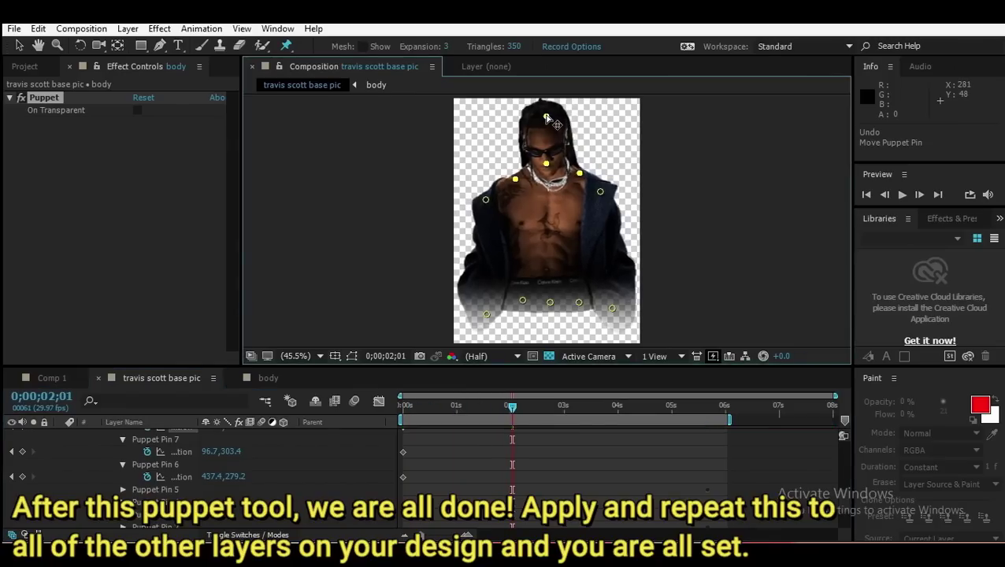
click(600, 193)
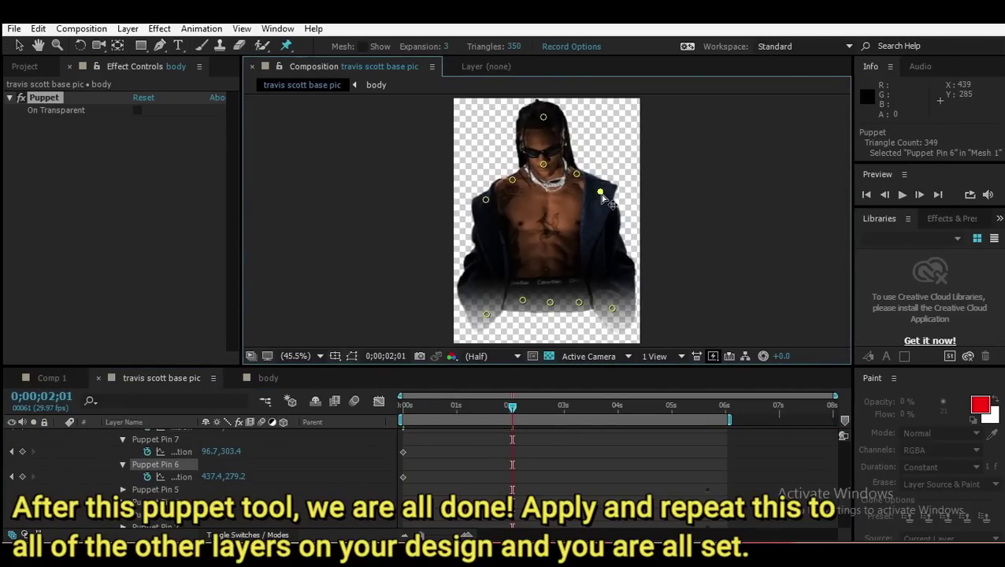
click(487, 201)
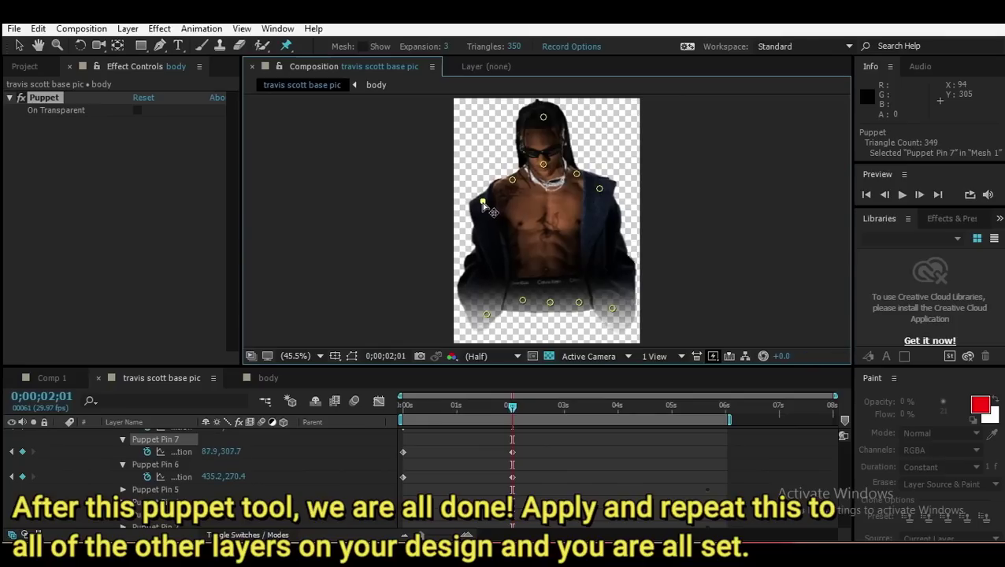
drag(403, 405, 554, 400)
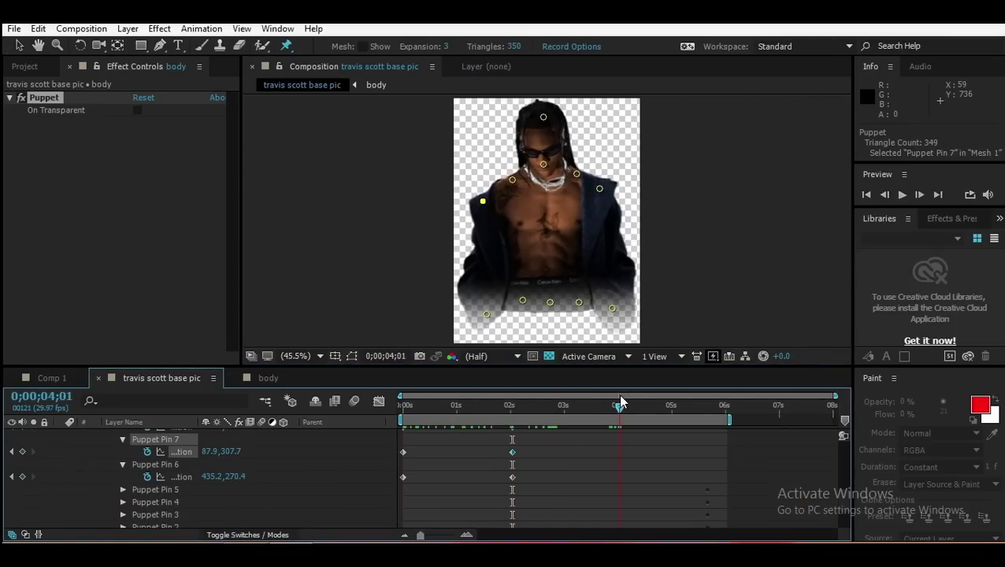
click(543, 116)
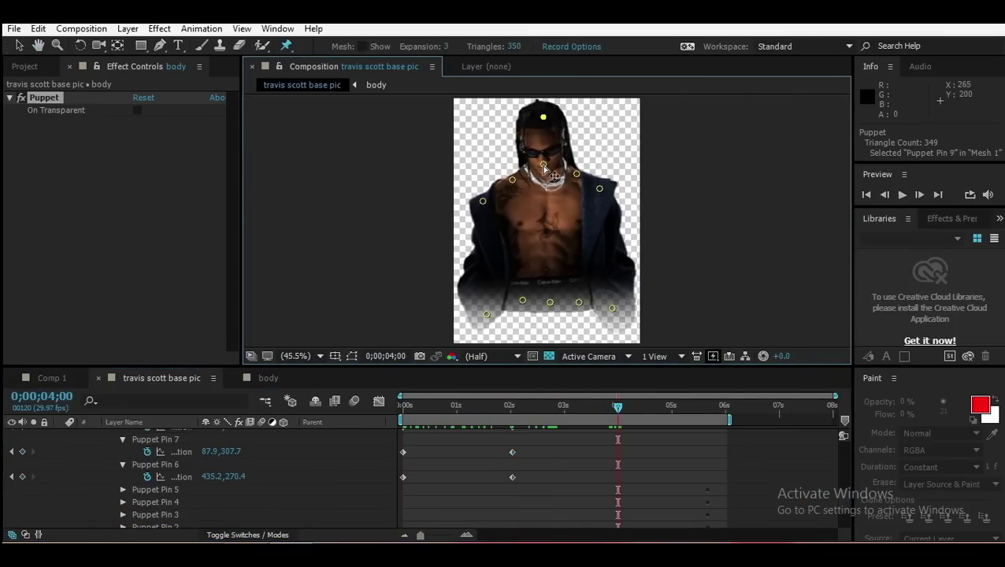
drag(543, 118, 533, 160)
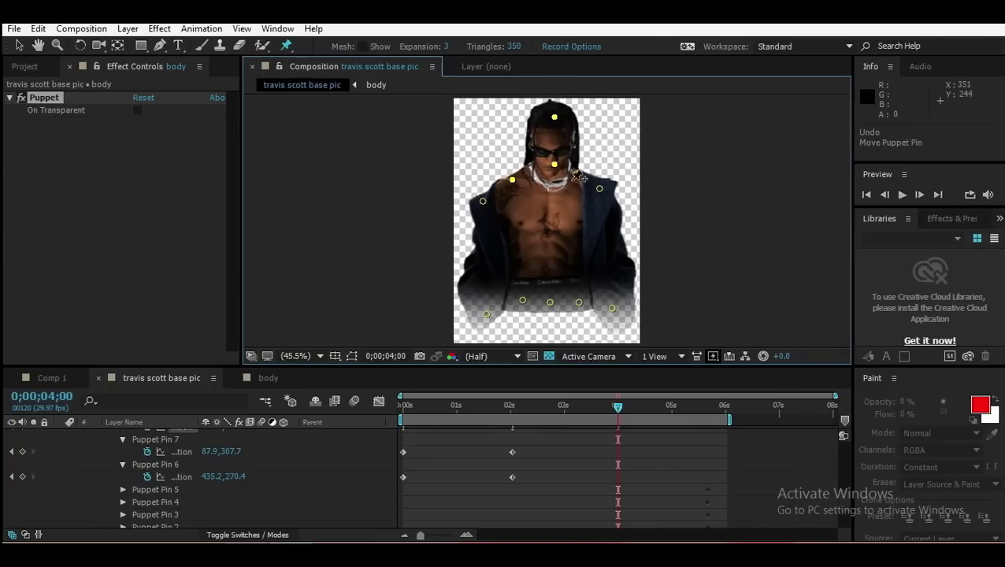
key(ctrl+z)
key(Page_Up)
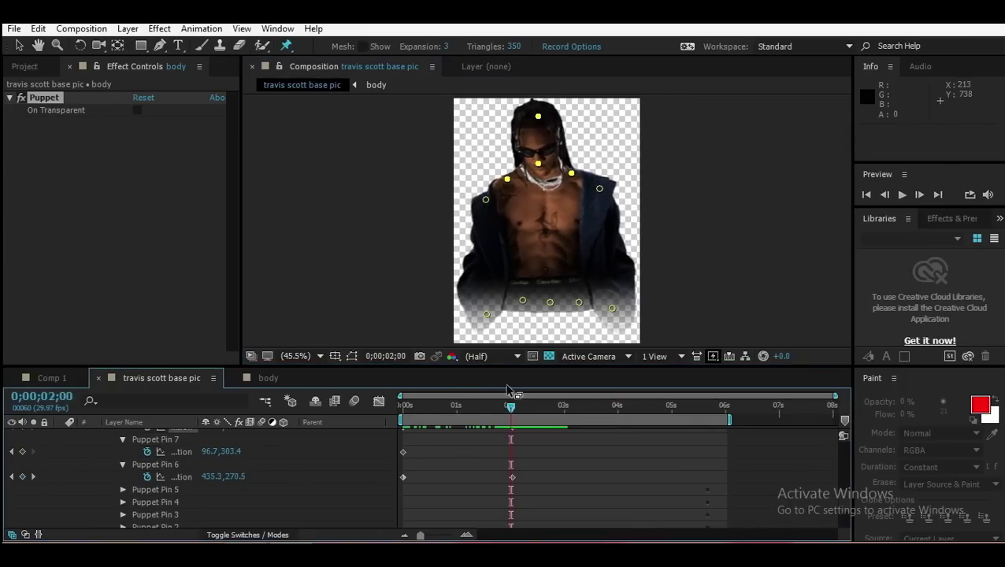
drag(486, 199, 480, 199)
Tilt the head pin right and reposition the left-shoulder pin at four seconds
key(space)
click(538, 117)
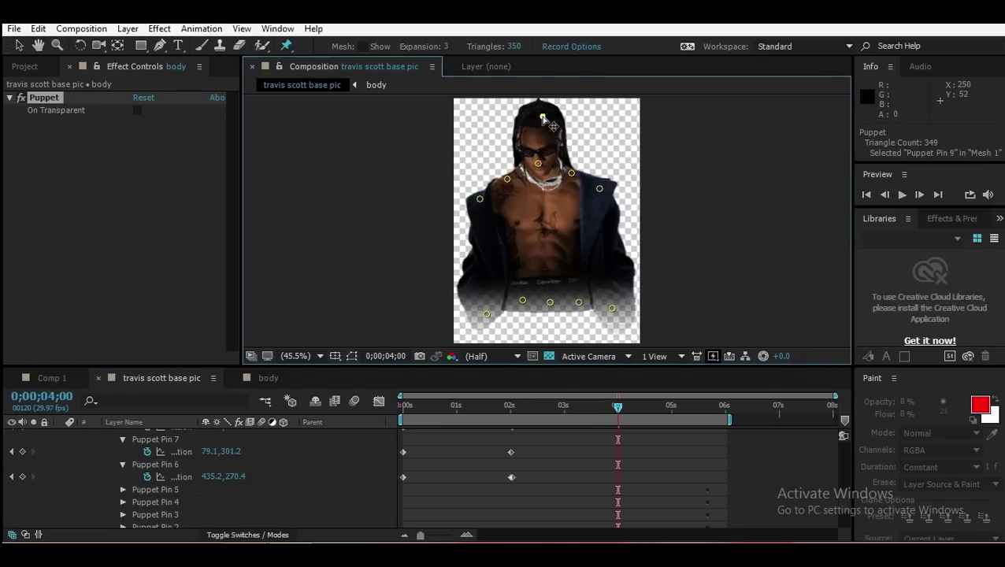
drag(543, 118, 557, 115)
drag(480, 198, 499, 187)
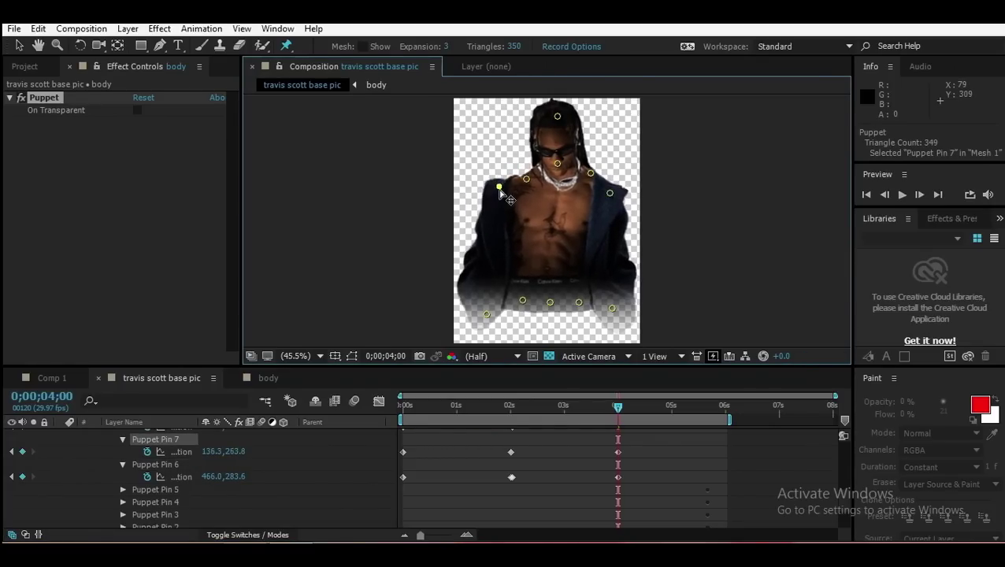
key(space)
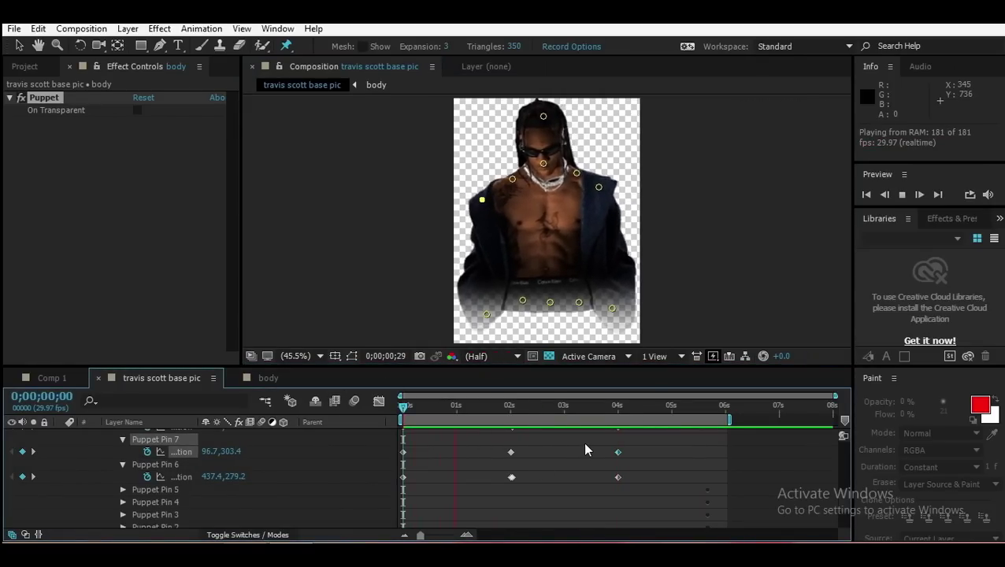
drag(498, 407, 512, 407)
Fine-tune Puppet Pin 6 at 2 s and the left-shoulder pin at 4 s, then preview
click(154, 468)
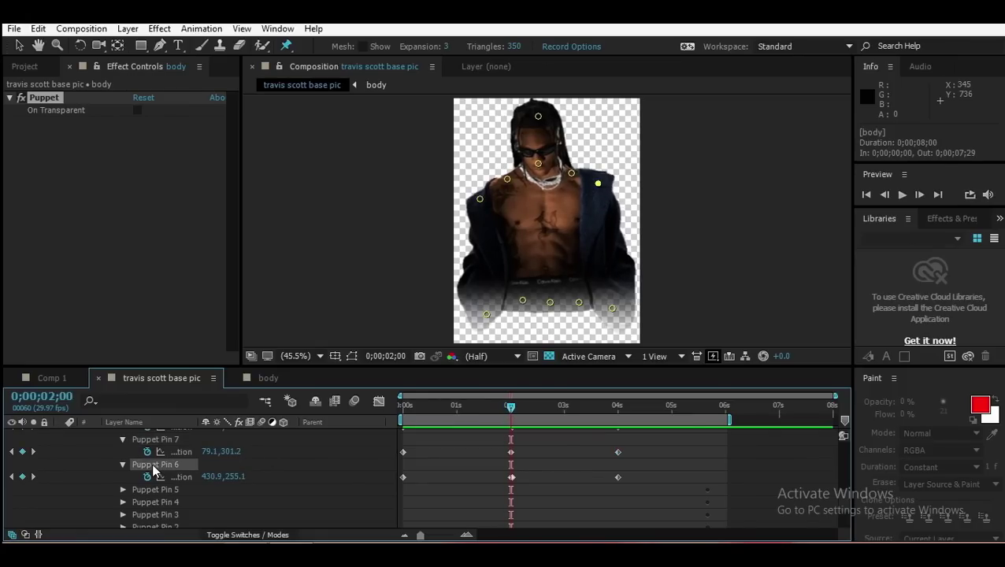
drag(598, 187, 599, 189)
drag(512, 412, 617, 407)
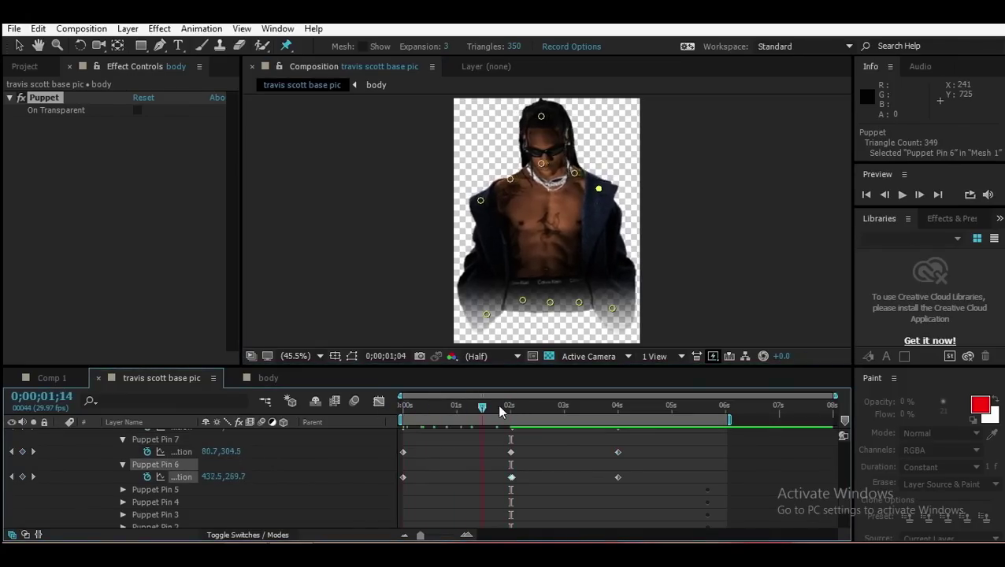
click(158, 442)
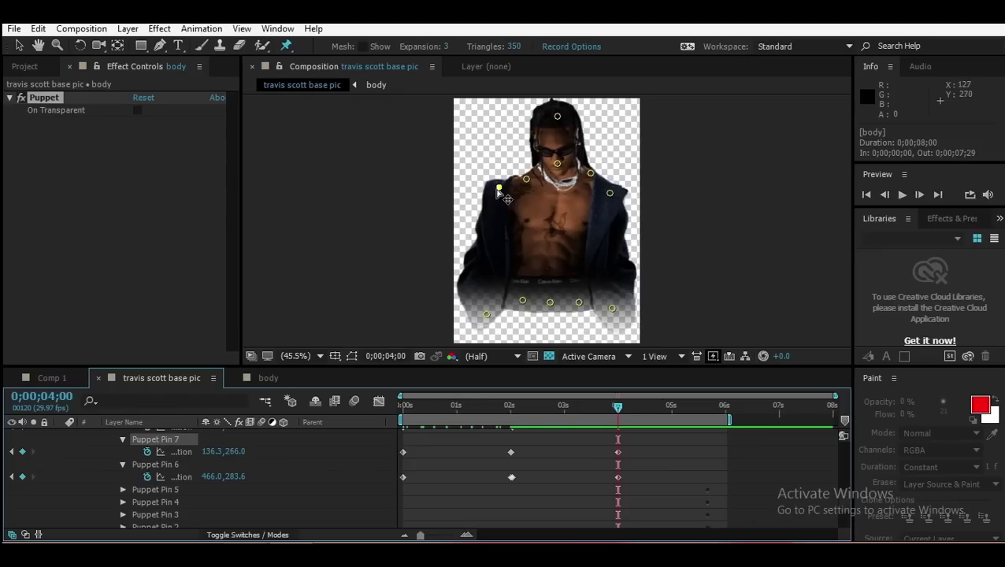
drag(498, 189, 497, 193)
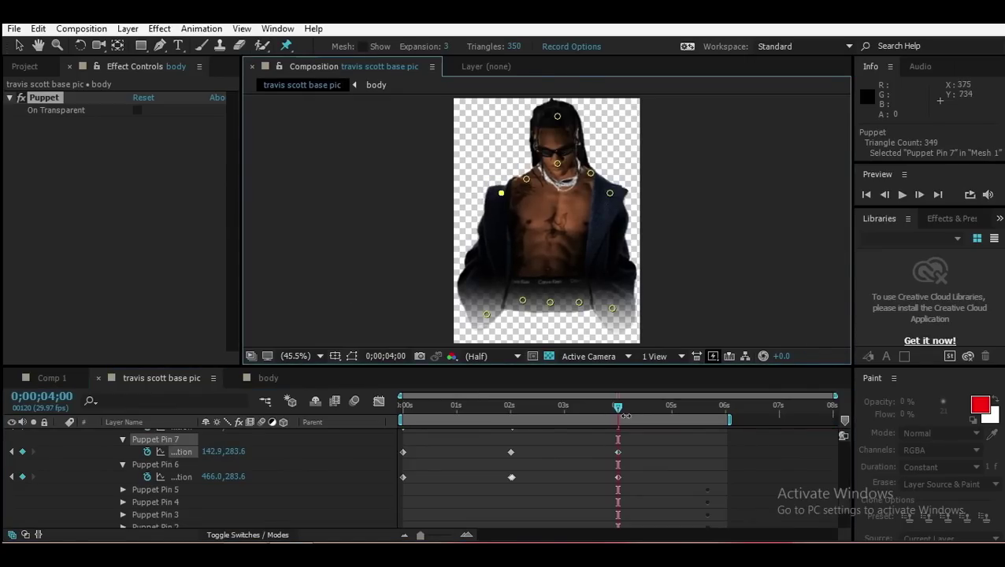
drag(625, 415, 618, 406)
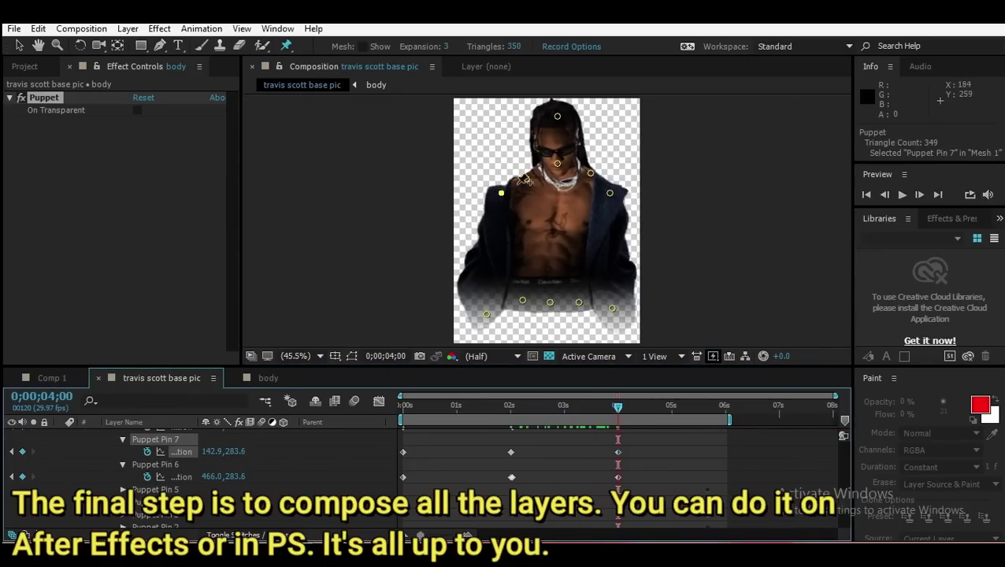
drag(504, 196, 501, 194)
click(526, 179)
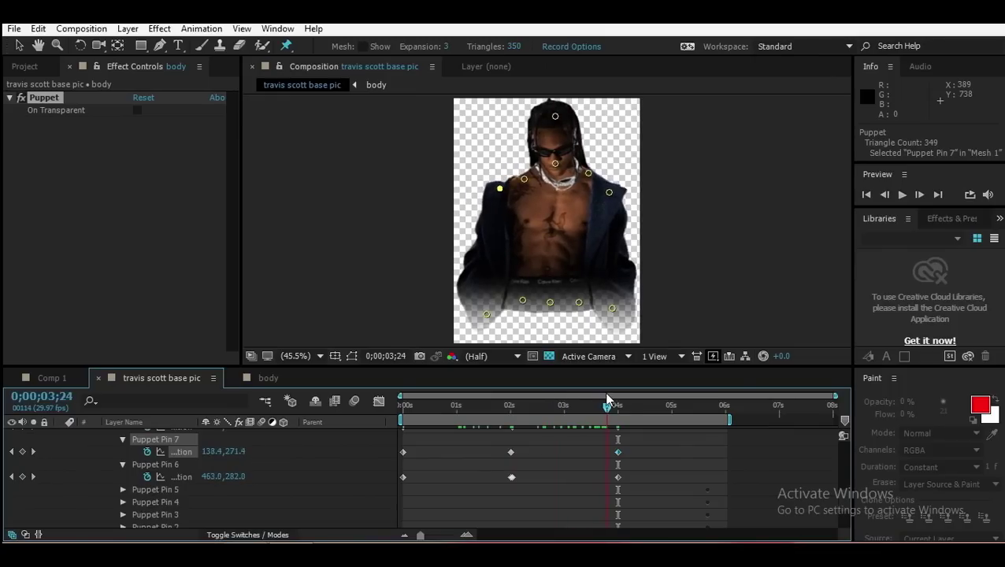
drag(613, 406, 386, 395)
key(space)
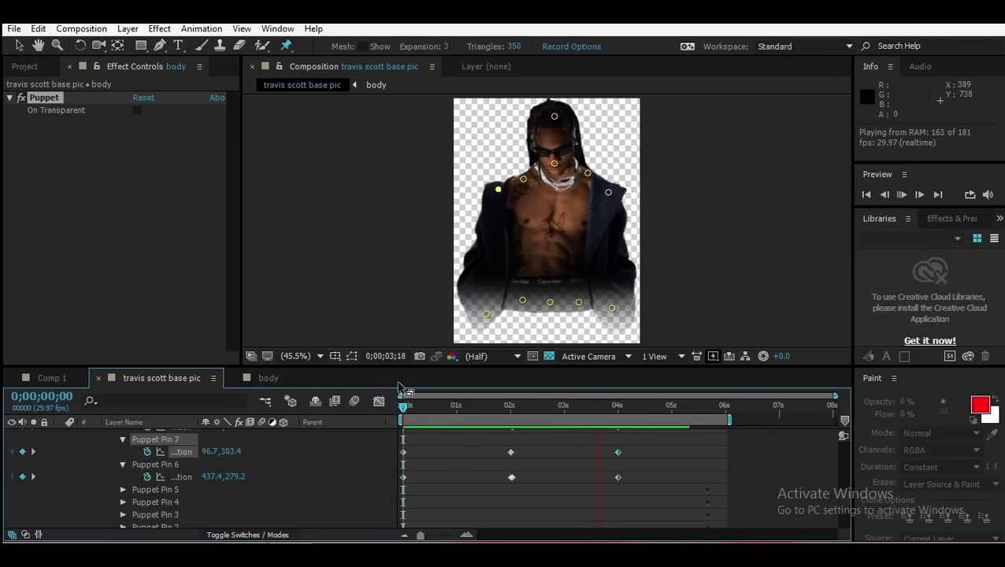
key(space)
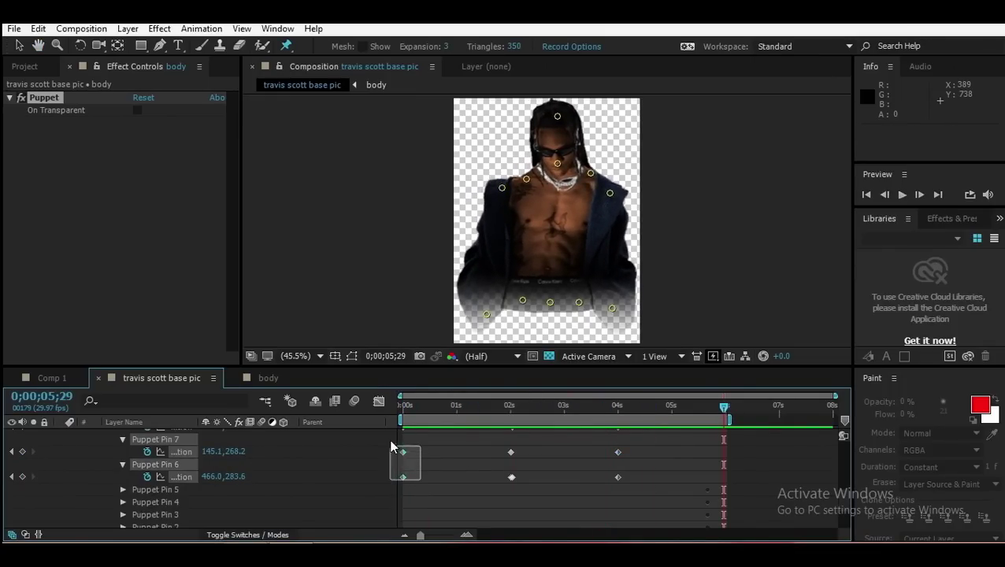
Play back the pinned body animation from the start to review the pose
drag(392, 446, 397, 510)
scroll(397, 510, up, 5)
drag(725, 410, 260, 417)
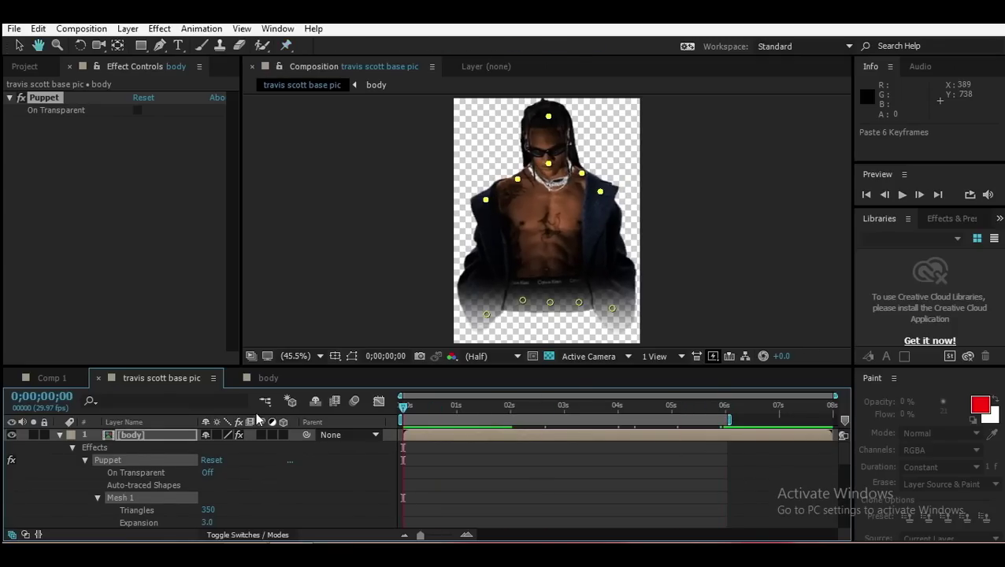
key(space)
key(space)
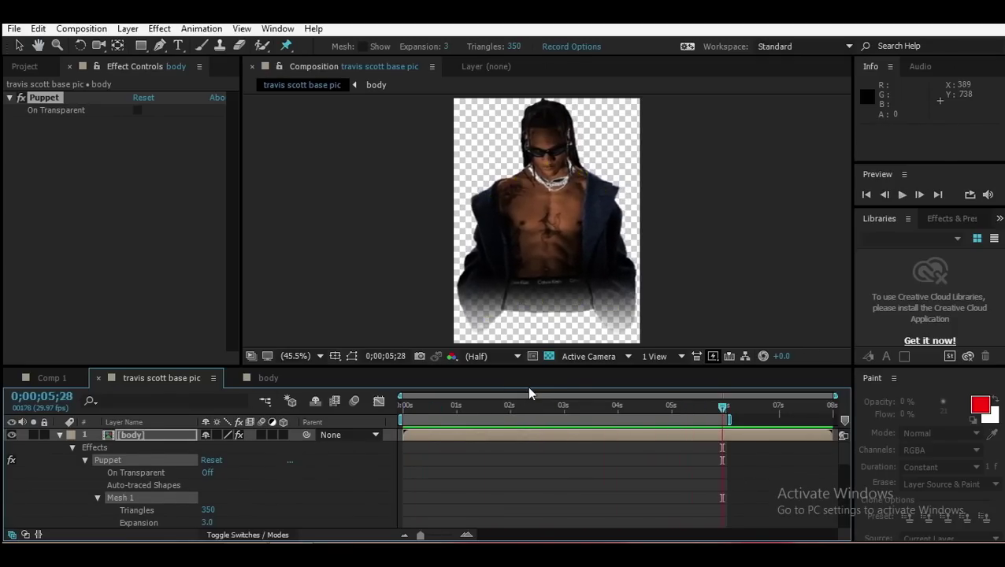
scroll(833, 486, down, 5)
drag(747, 444, 363, 527)
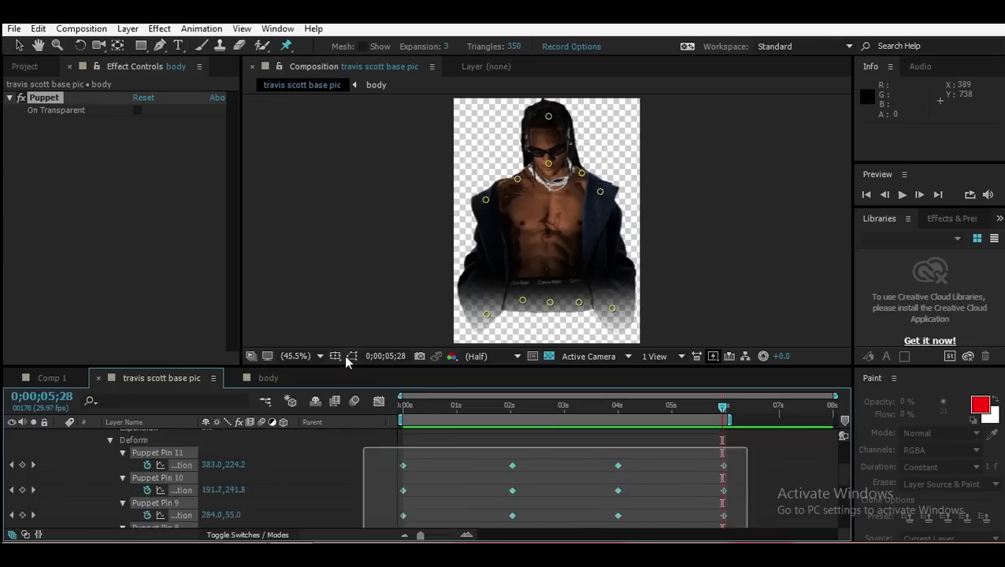
scroll(412, 488, up, 5)
drag(726, 410, 300, 406)
key(space)
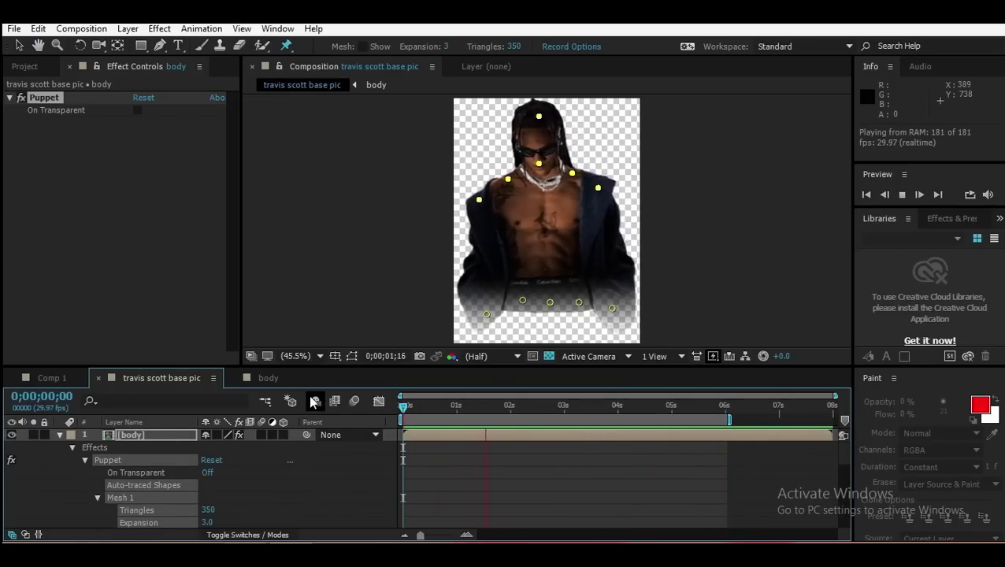
key(space)
scroll(842, 466, down, 5)
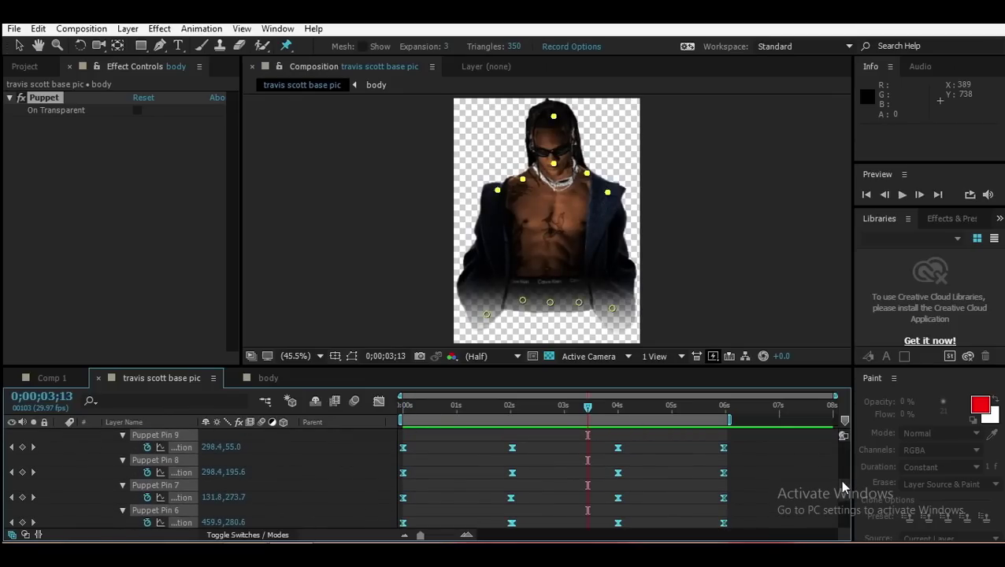
scroll(180, 469, down, 2)
Undo the bad pin move, nudge the left-shoulder pin up-right at 4 seconds, and preview
click(129, 466)
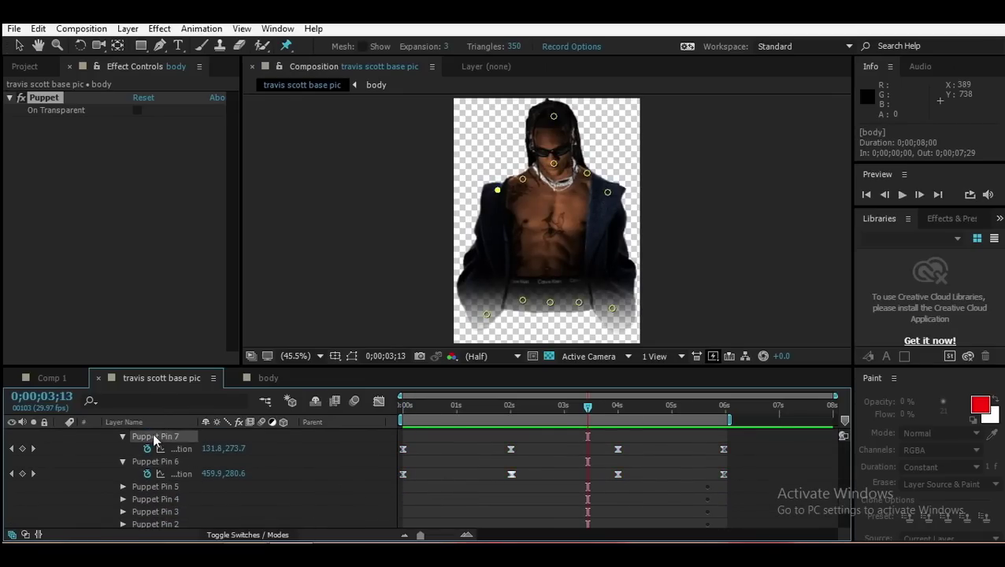
click(523, 181)
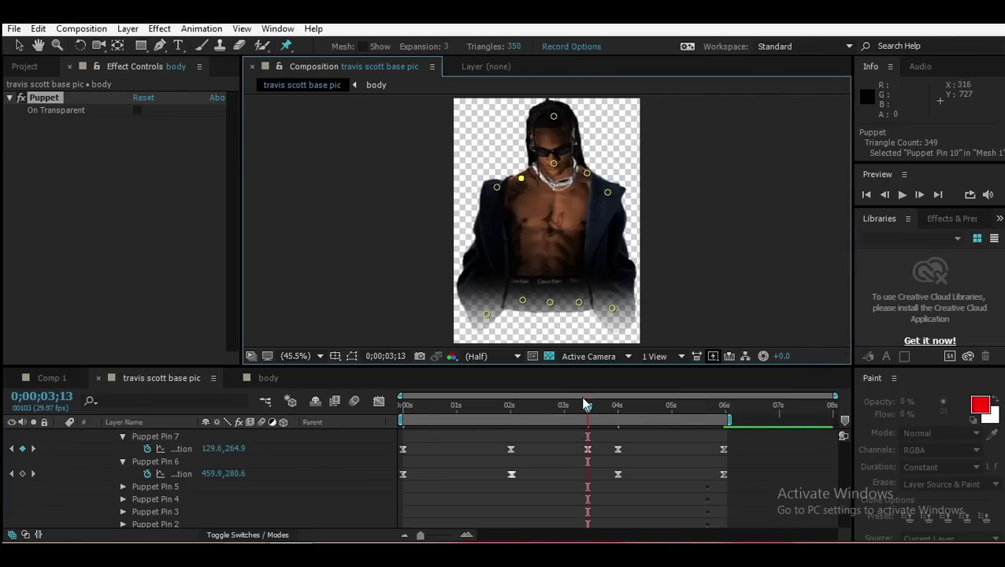
key(ctrl+z)
mouse_move(578, 404)
mouse_down()
mouse_move(466, 404)
mouse_move(620, 409)
mouse_up()
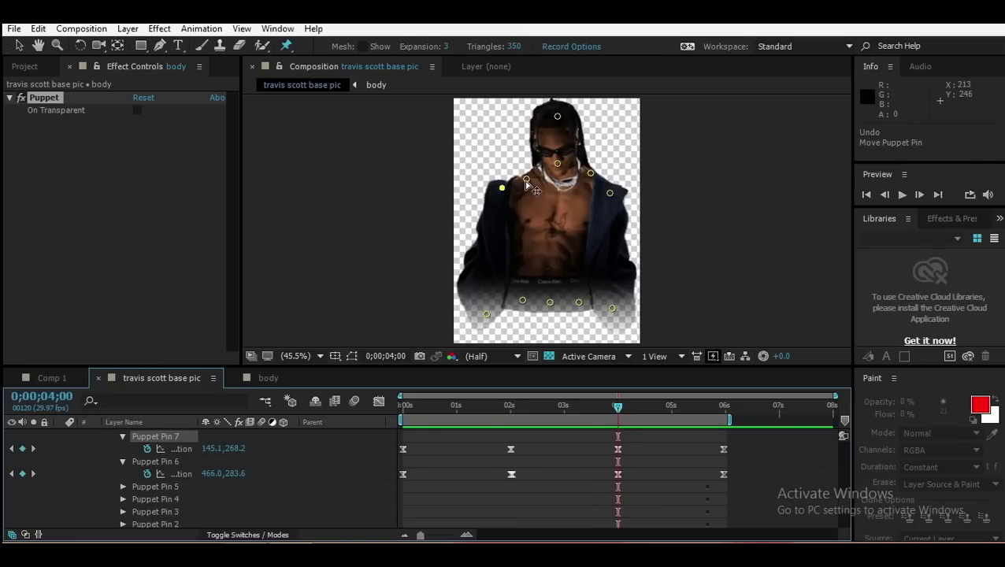
drag(525, 181, 527, 177)
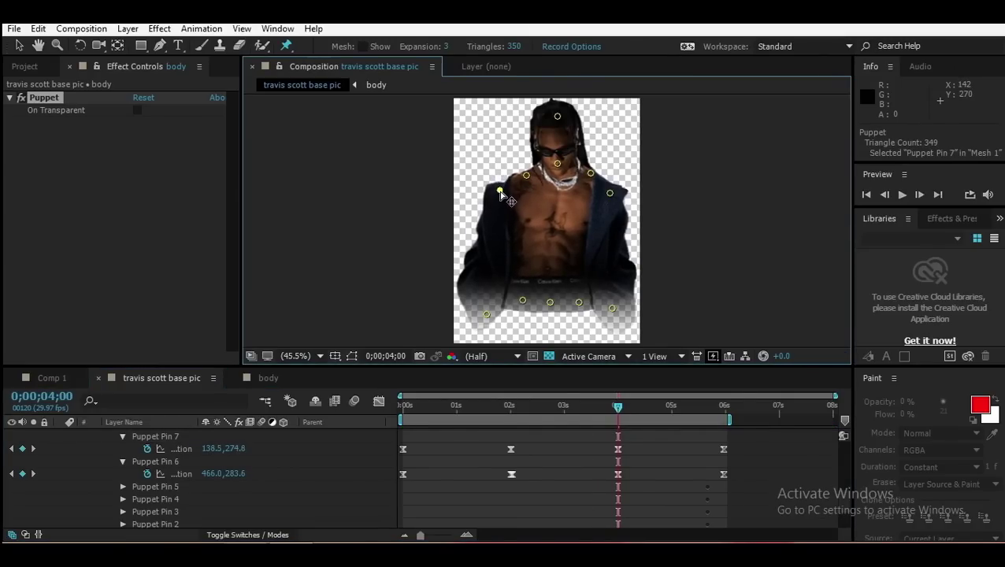
key(space)
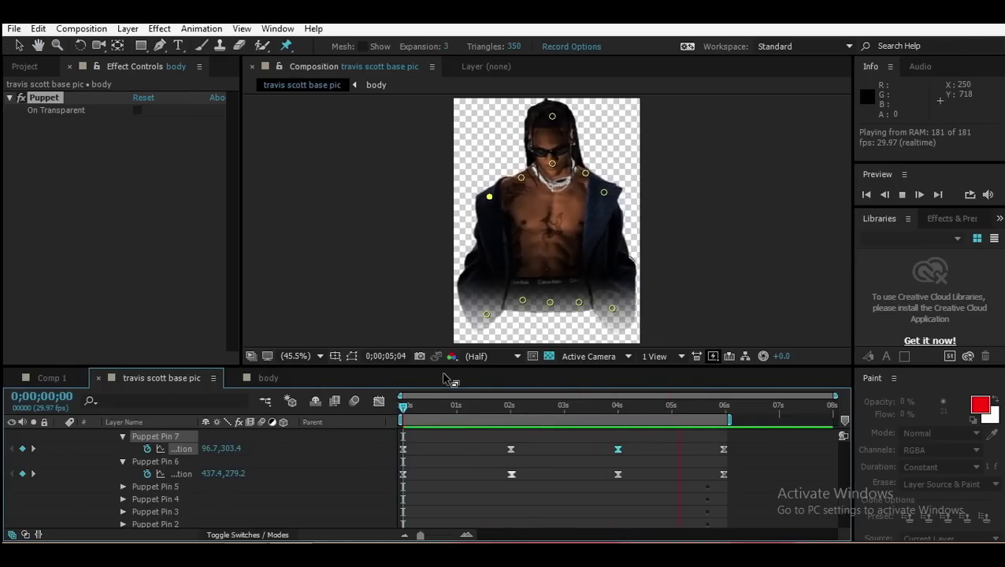
key(space)
drag(485, 411, 312, 412)
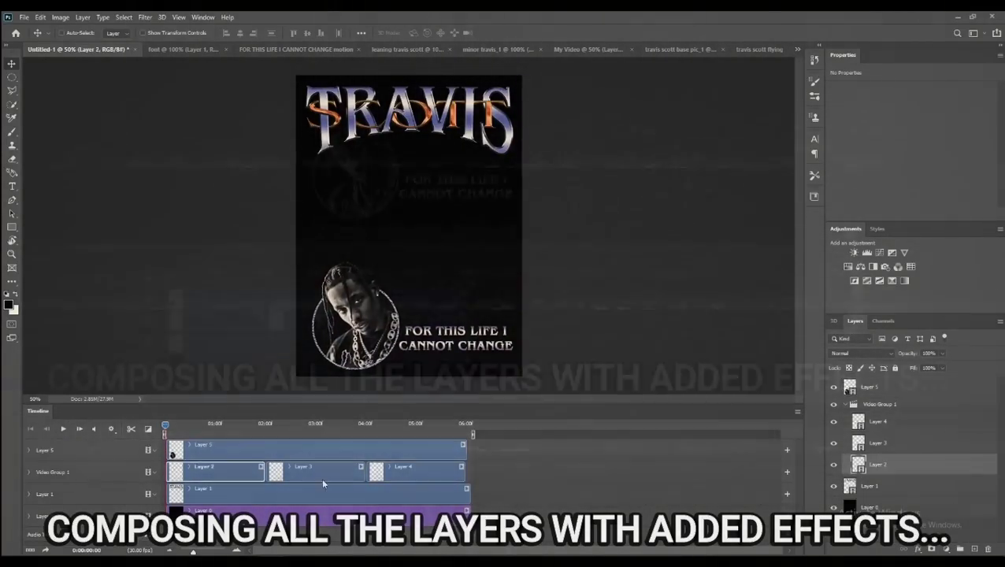
Select Layer 5 in the poster timeline
click(241, 451)
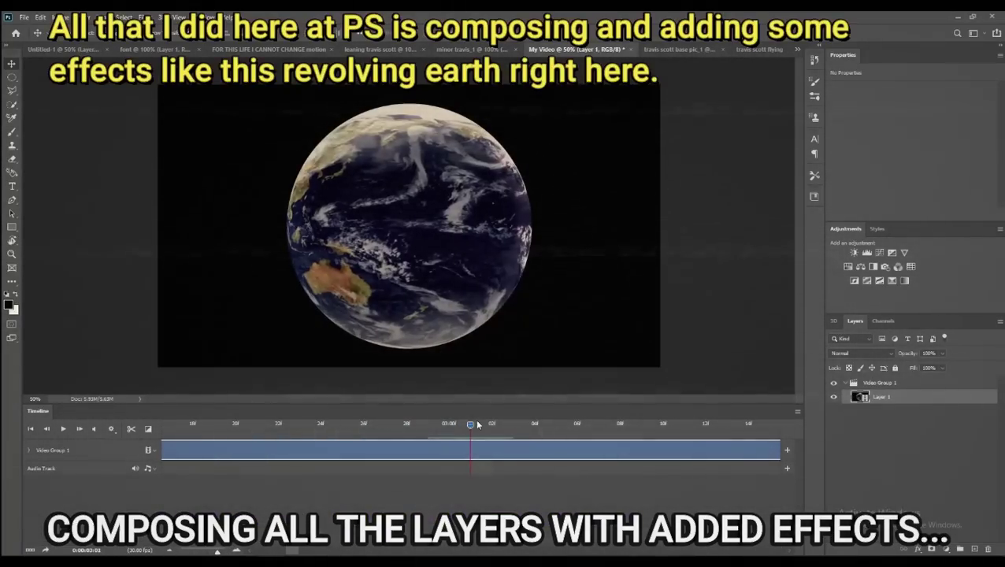
Scrub the earth video to the 6-second mark
drag(470, 425, 318, 429)
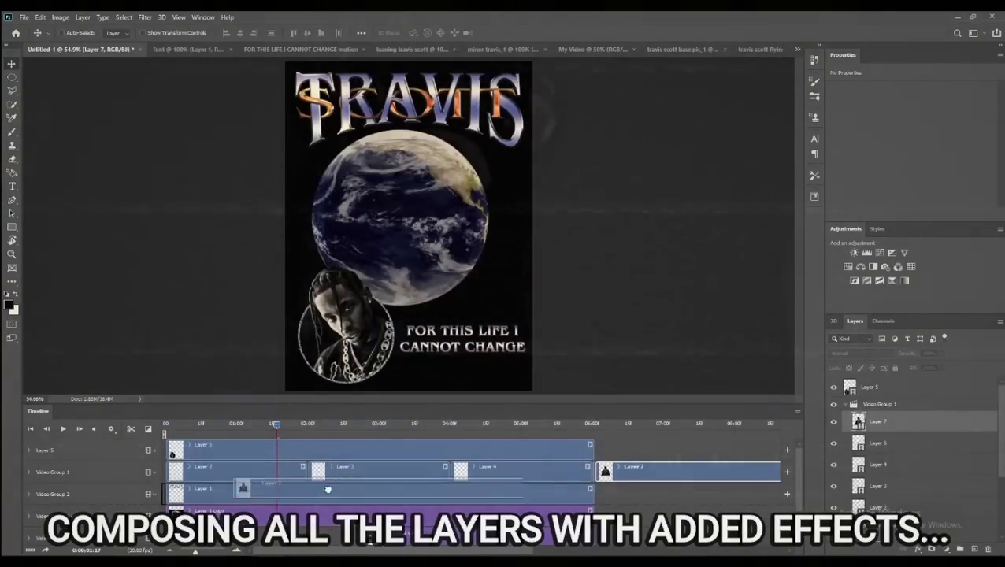
Drag the Layer 7 clip down onto its own track below Video Group 1
drag(357, 463, 360, 490)
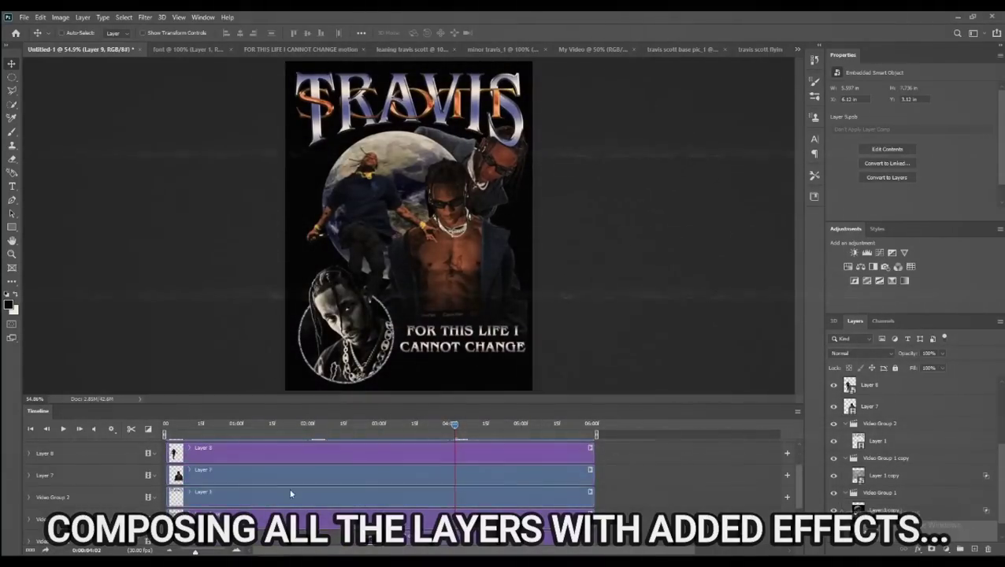
Select the Layer 1 track in the timeline
click(362, 511)
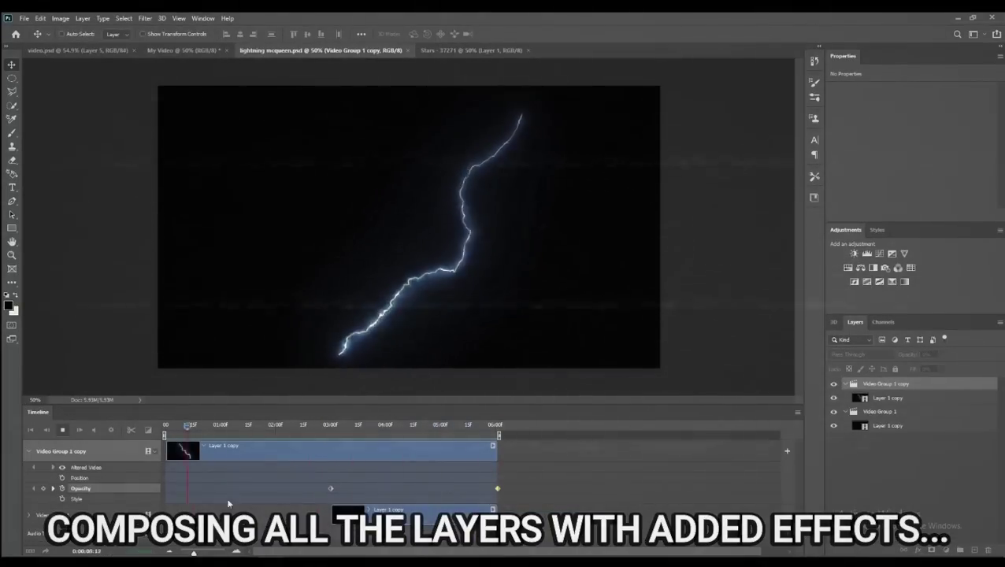
Render the lightning animation to lightning mcqueen.mp4 as H.264 HD 1080p
click(24, 18)
mouse_move(37, 170)
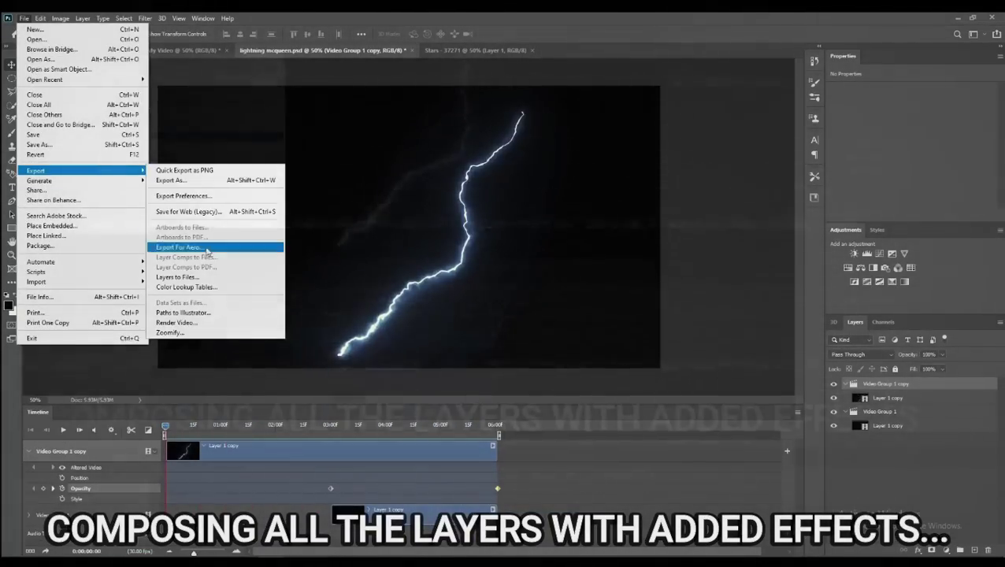
click(212, 247)
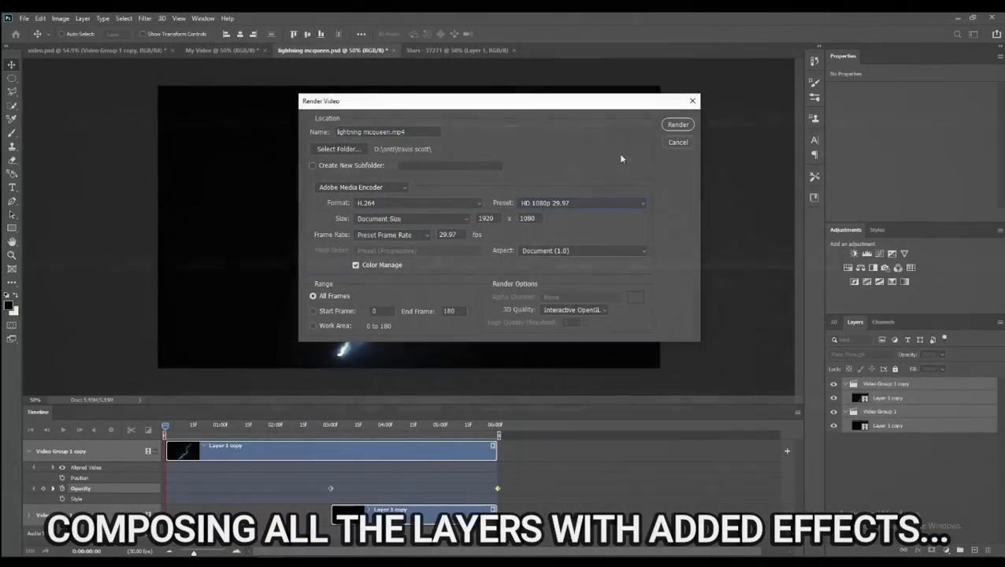
click(667, 125)
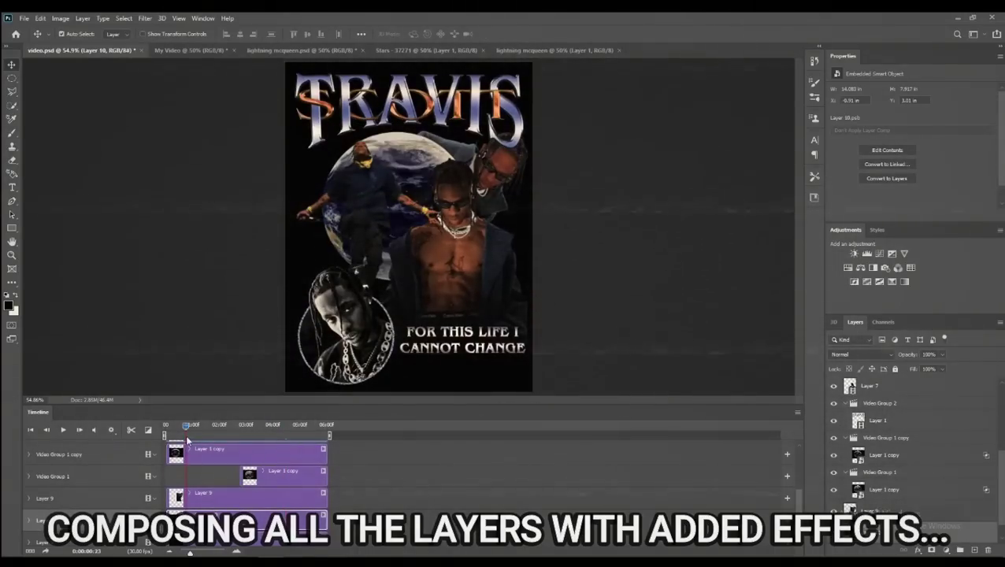
Commit the placed lightning layer and bring up Blending Options for Layer 11
key(Return)
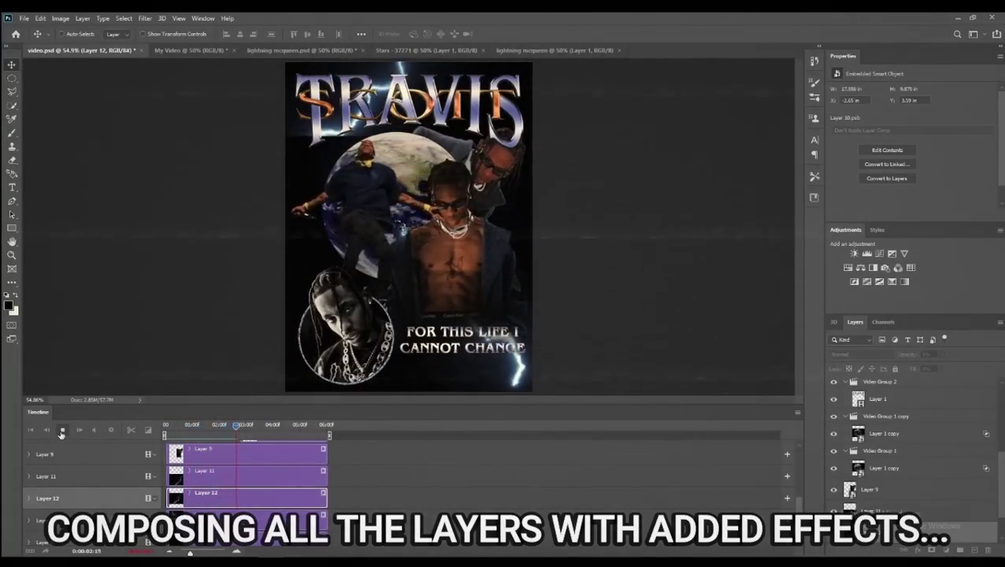
click(62, 432)
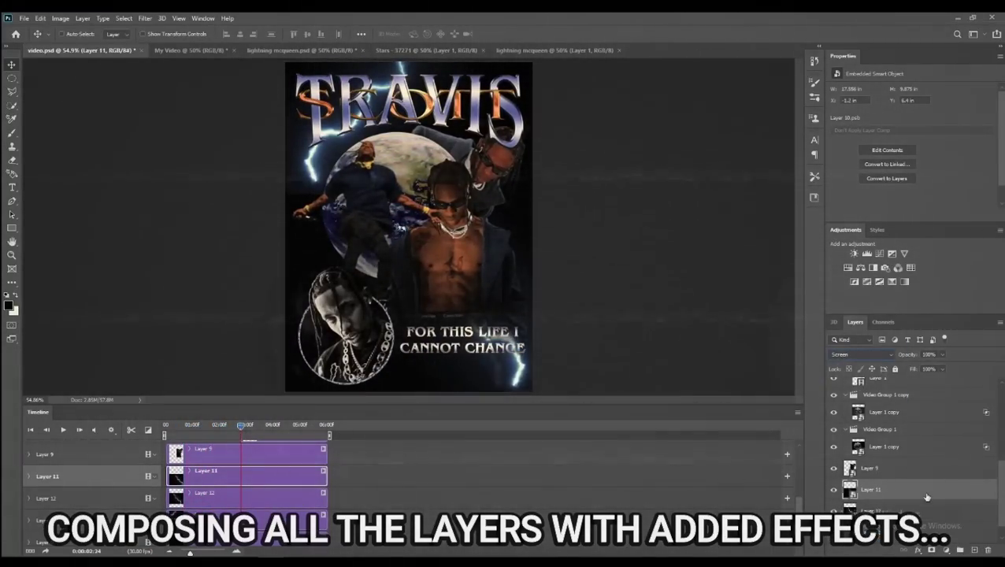
double_click(927, 497)
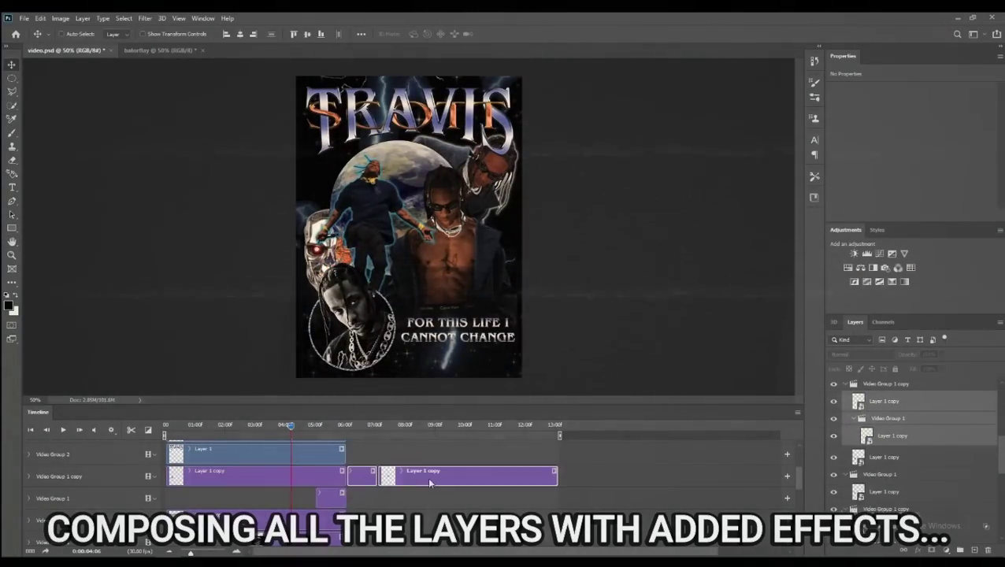
Move the Layer 1 copy clip to the top track and apply a transform to it
mouse_move(299, 444)
mouse_down()
mouse_move(357, 444)
mouse_move(438, 486)
mouse_up()
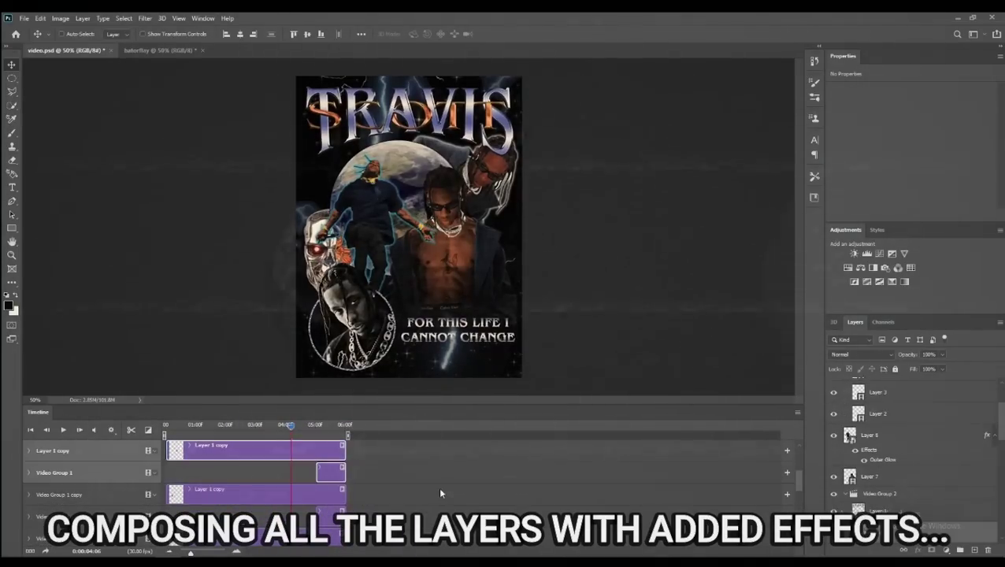
click(40, 17)
click(39, 17)
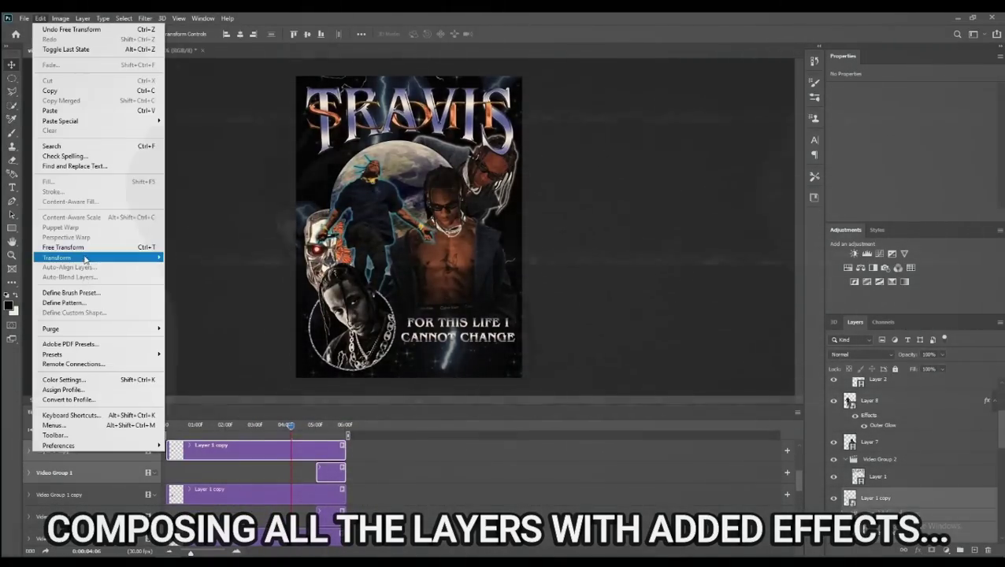
click(95, 258)
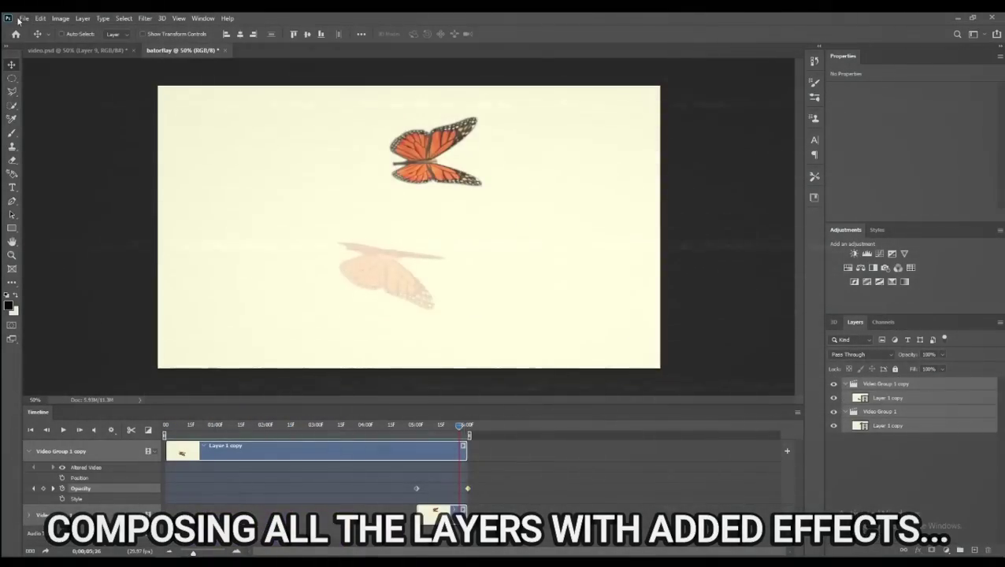
Render the butterfly animation to baterfley.mp4 with an adjusted output size
click(24, 17)
click(177, 322)
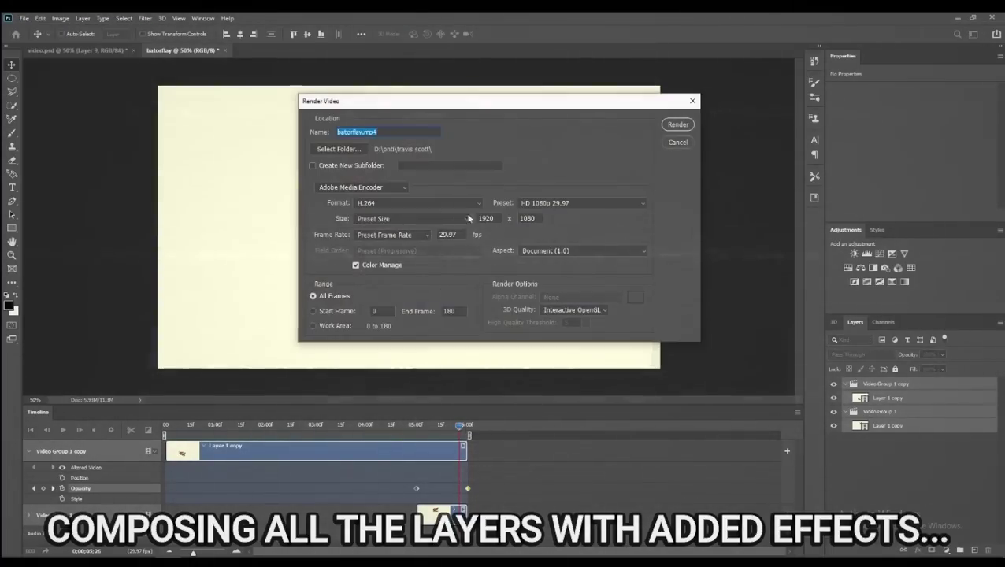
click(457, 203)
click(442, 227)
click(673, 126)
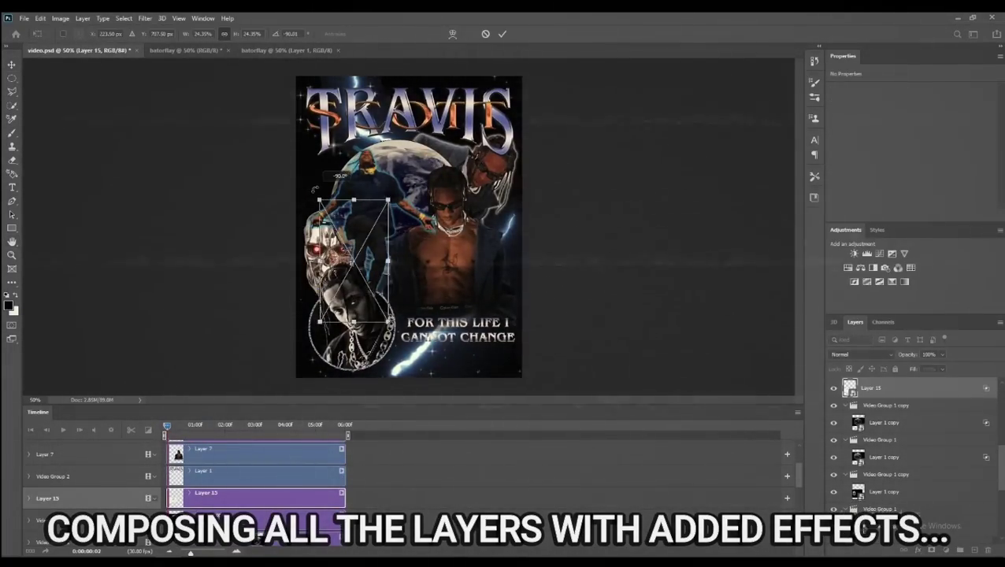
Commit the placed butterfly and position the Layer 18 and Layer 19 copies around the figures
key(Return)
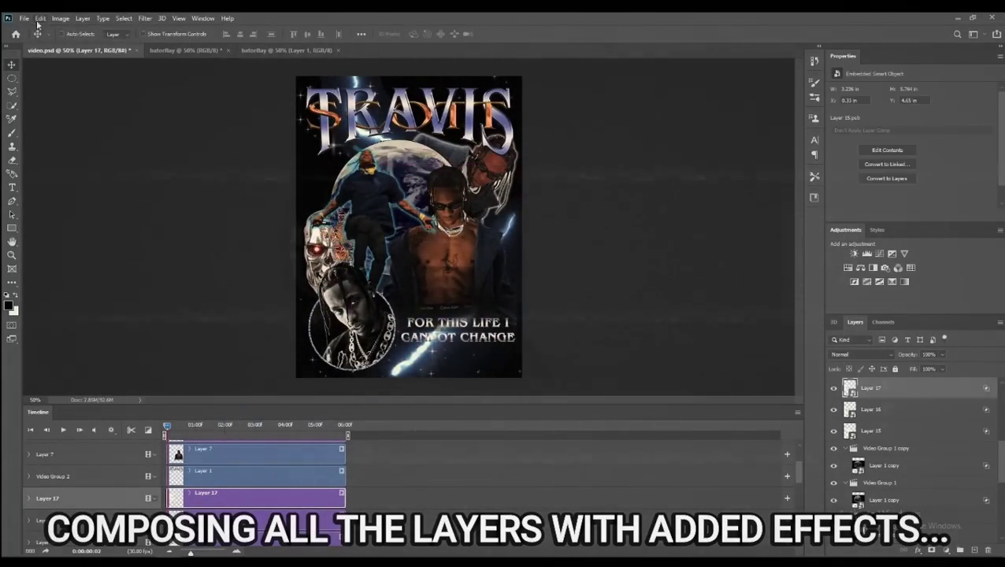
key(Return)
drag(355, 210, 379, 210)
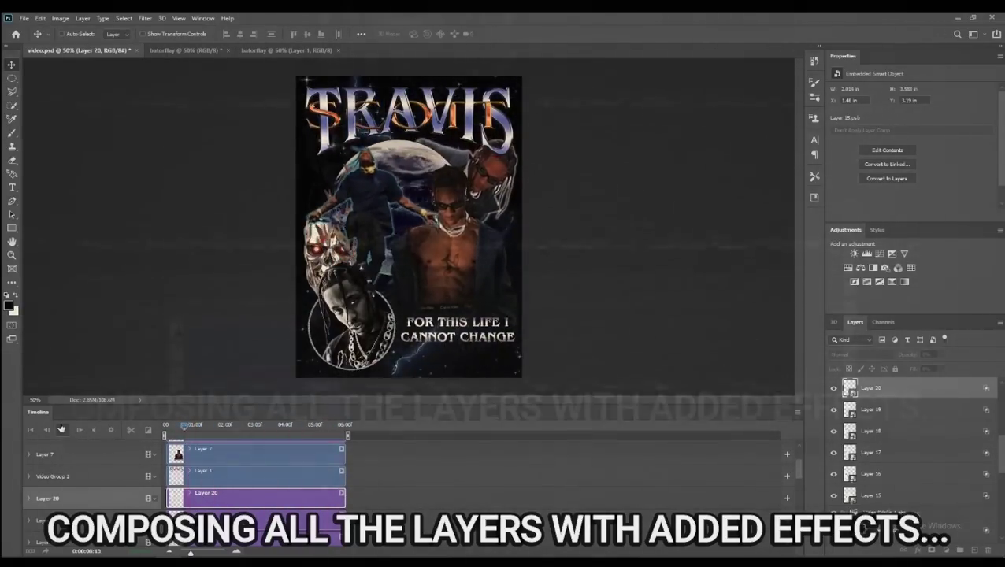
scroll(275, 480, down, 5)
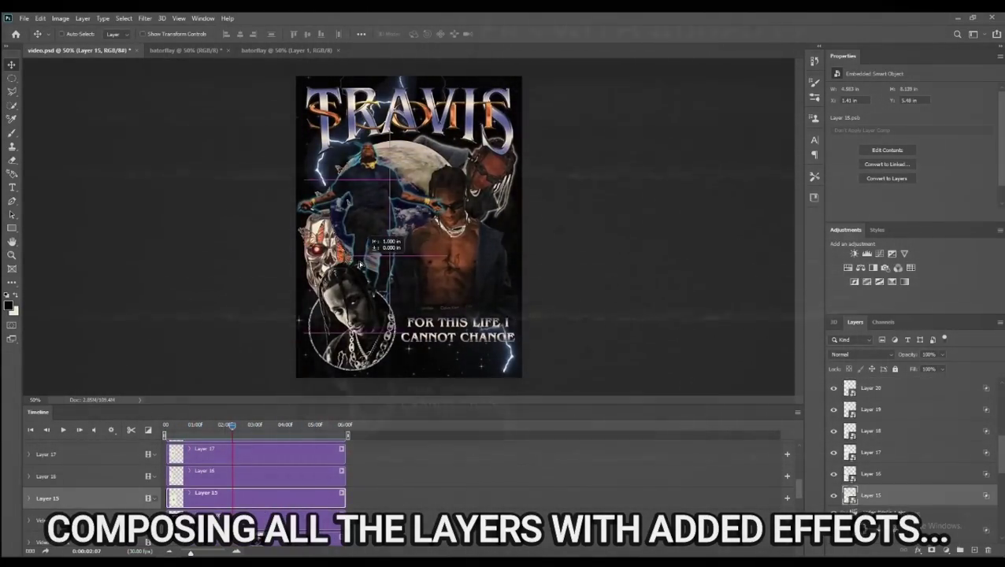
drag(370, 205, 437, 175)
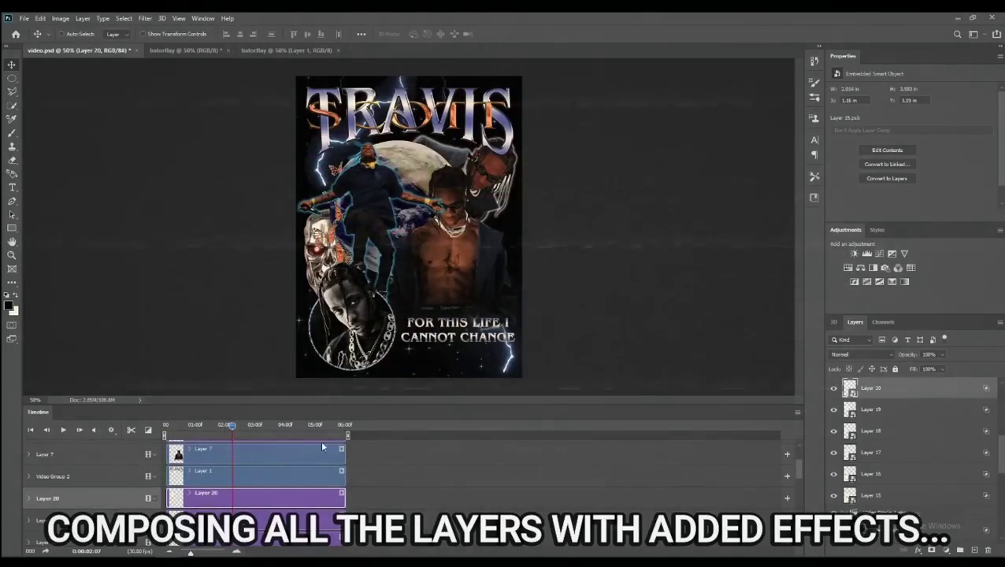